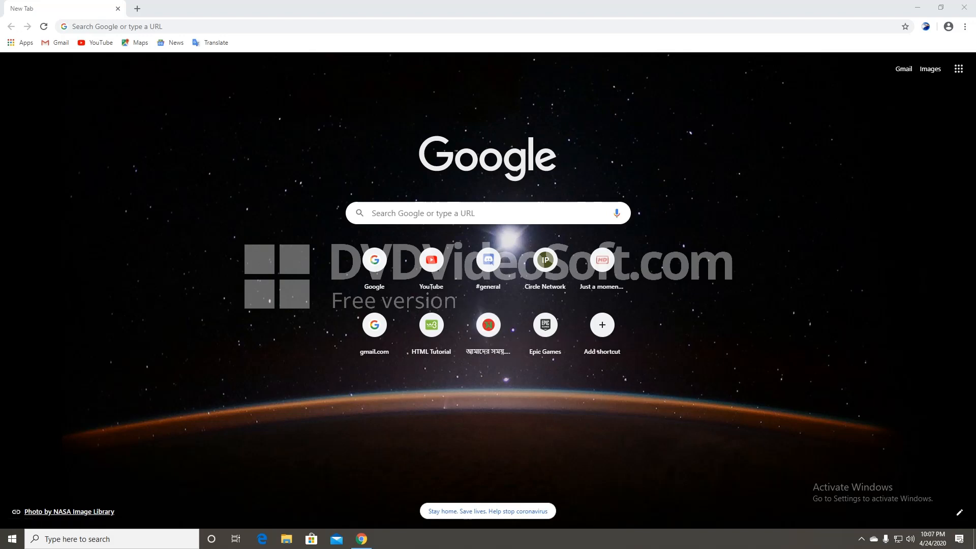
- Place the cursor in the Google search box on Chrome's New Tab page
click(370, 213)
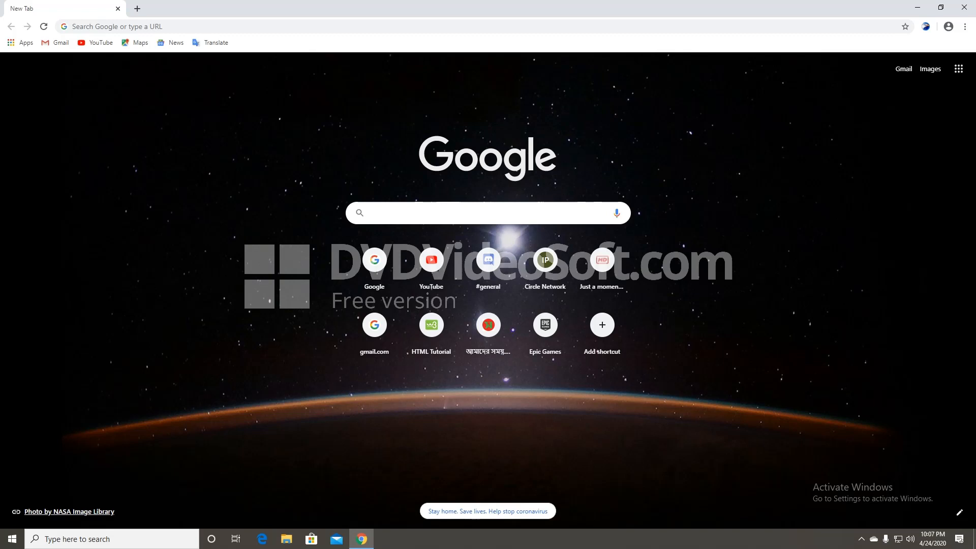
- Search Google for 'zoom download' using the suggestion, then dismiss the reopened suggestion list
text(zoom)
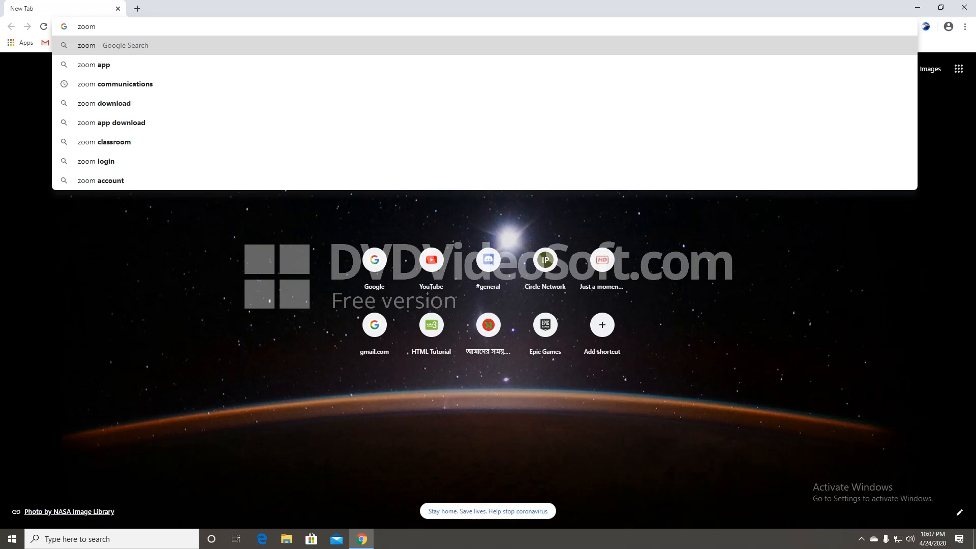
key(Down)
key(Down)
key(Down)
key(Return)
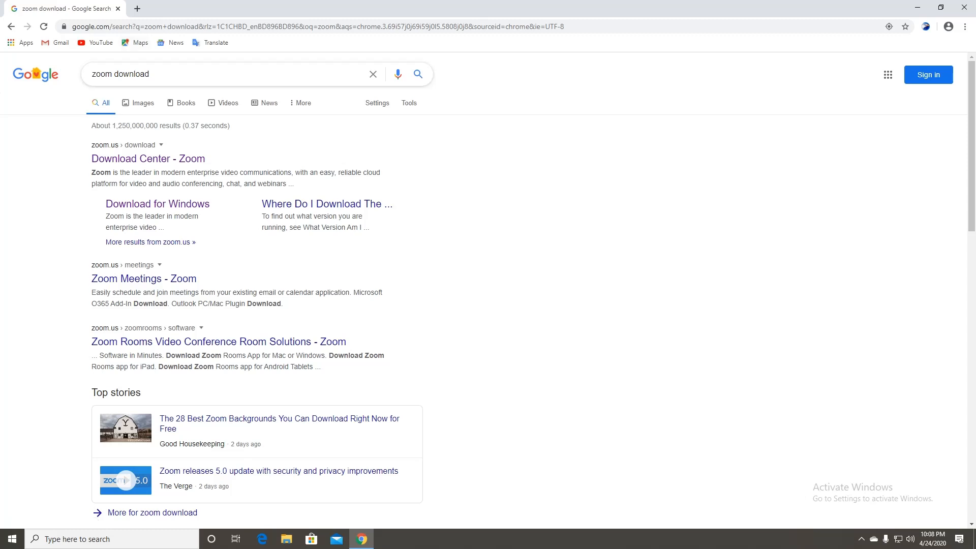
click(168, 74)
key(Escape)
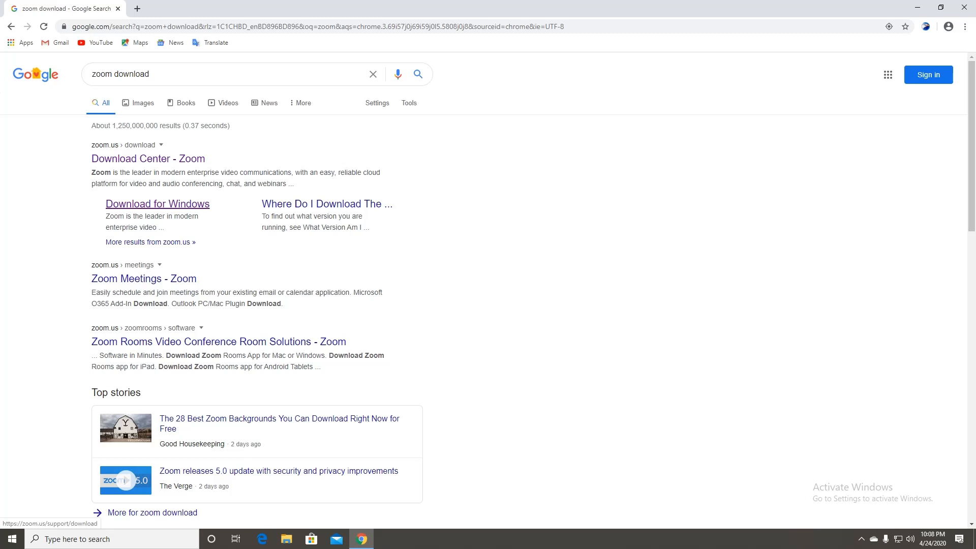
- Download ZoomInstaller.exe (10.8MB) for Windows to F:\Downloads, closing the stray Google Play tab
click(157, 204)
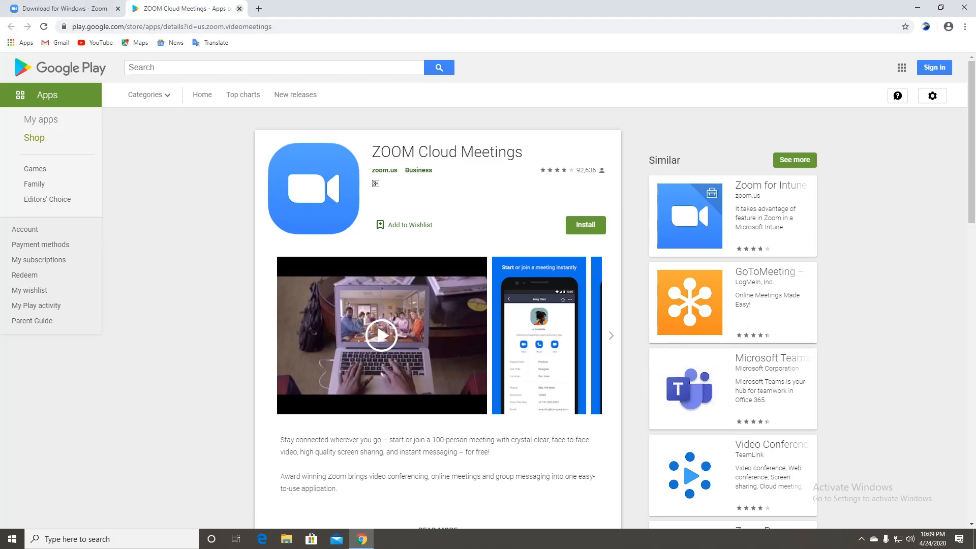
click(239, 8)
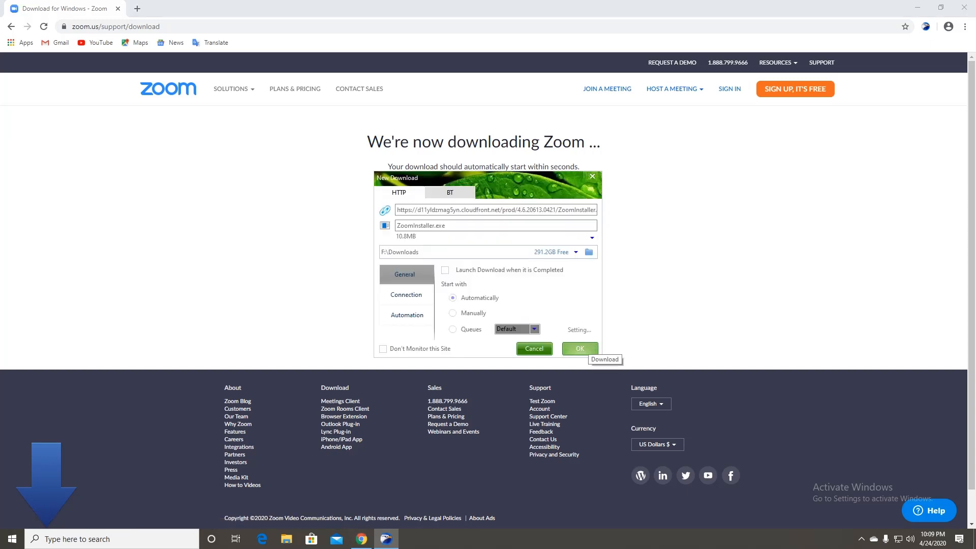
click(580, 348)
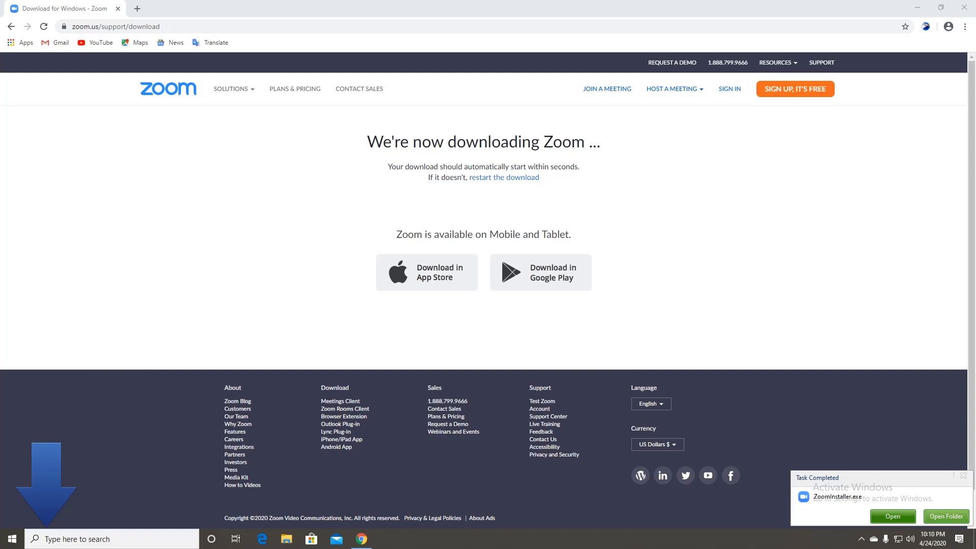
- Run ZoomInstaller from the Downloads folder to install Zoom Cloud Meetings, then choose Sign Up Free
click(946, 517)
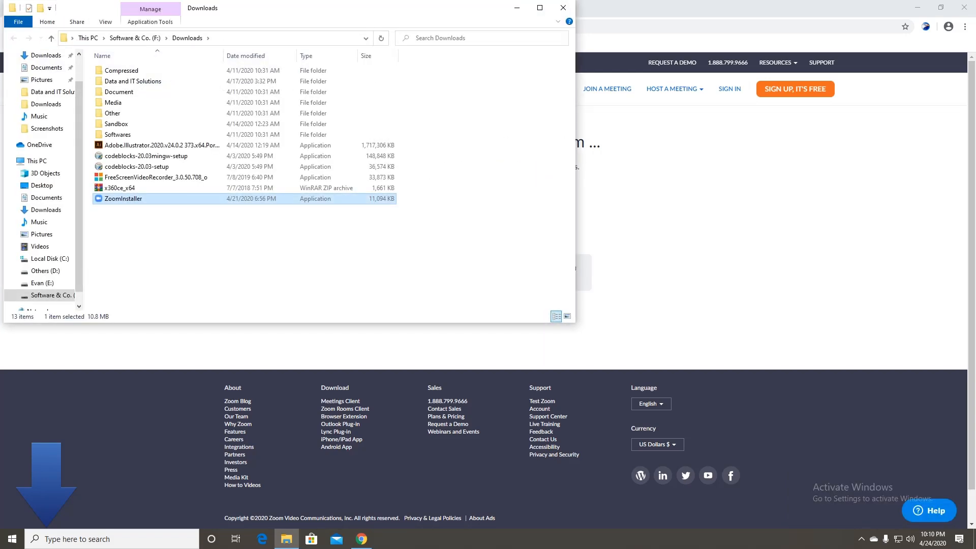
click(264, 239)
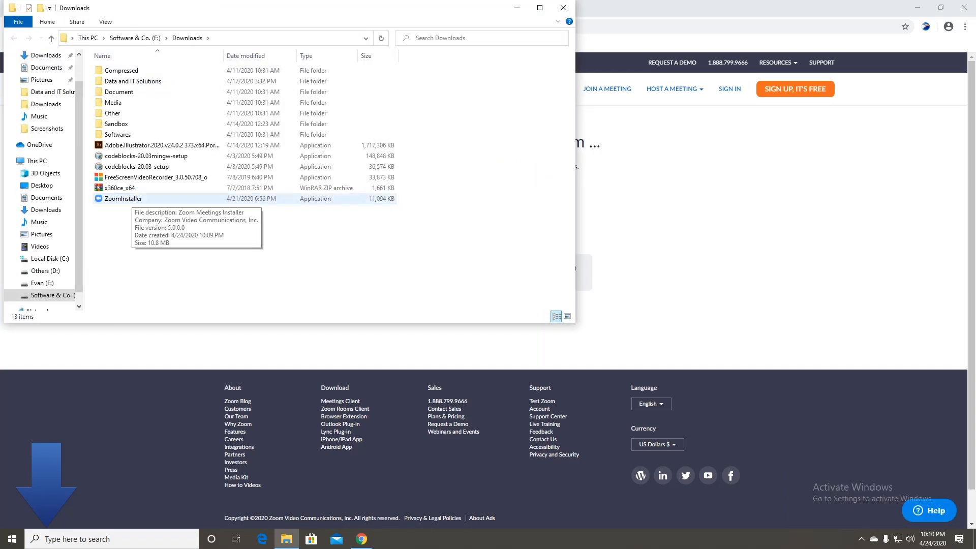
double_click(132, 198)
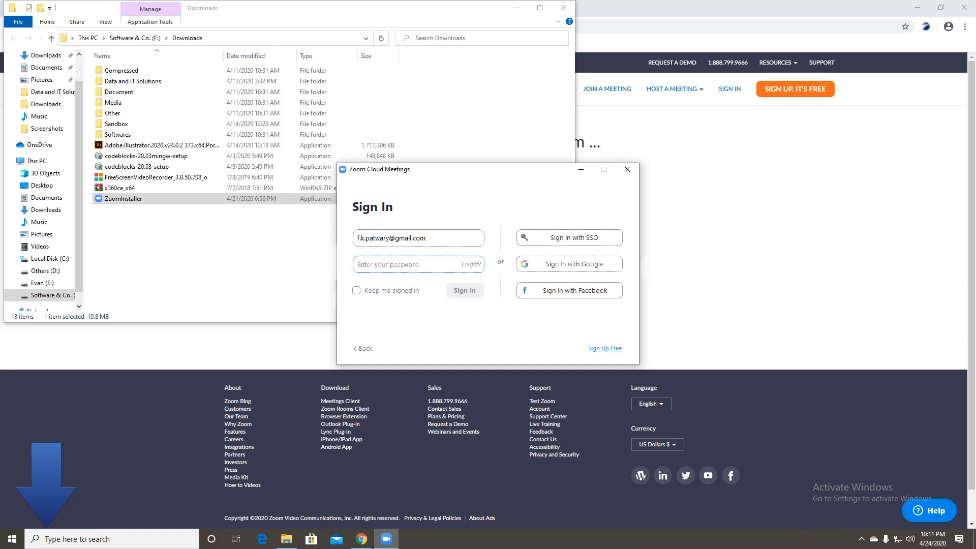
click(605, 348)
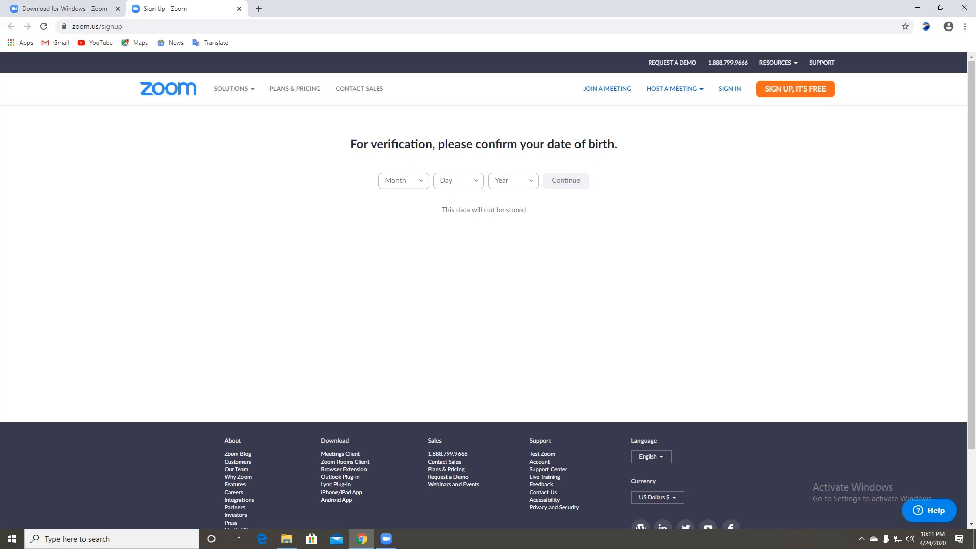
- Begin the free Zoom sign-up and confirm a date of birth of Jan 1, 1971
click(795, 89)
click(403, 181)
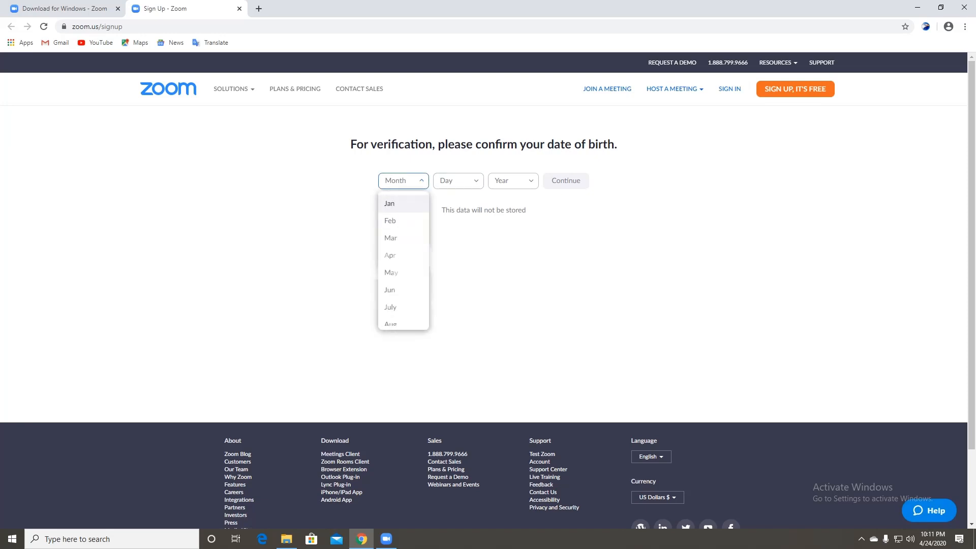
key(Return)
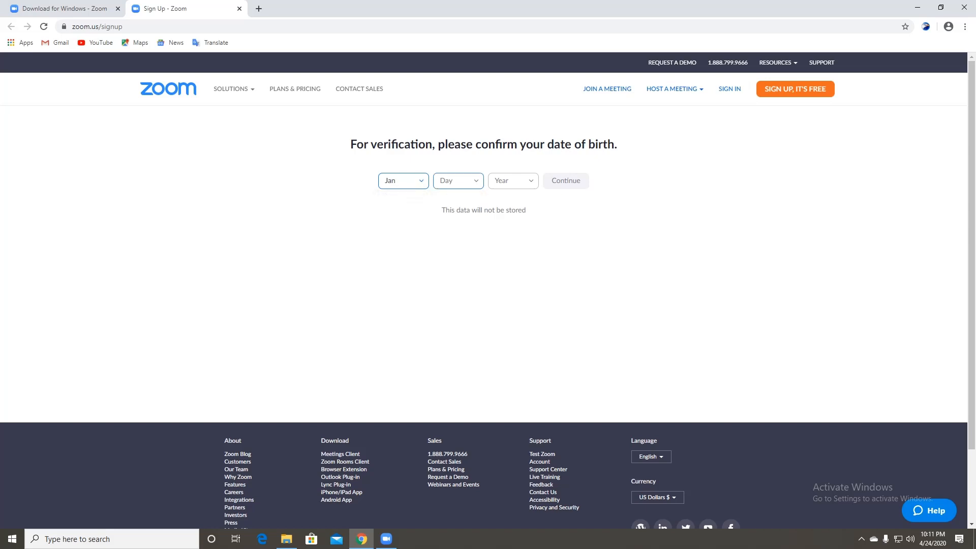
key(Return)
click(442, 204)
click(512, 180)
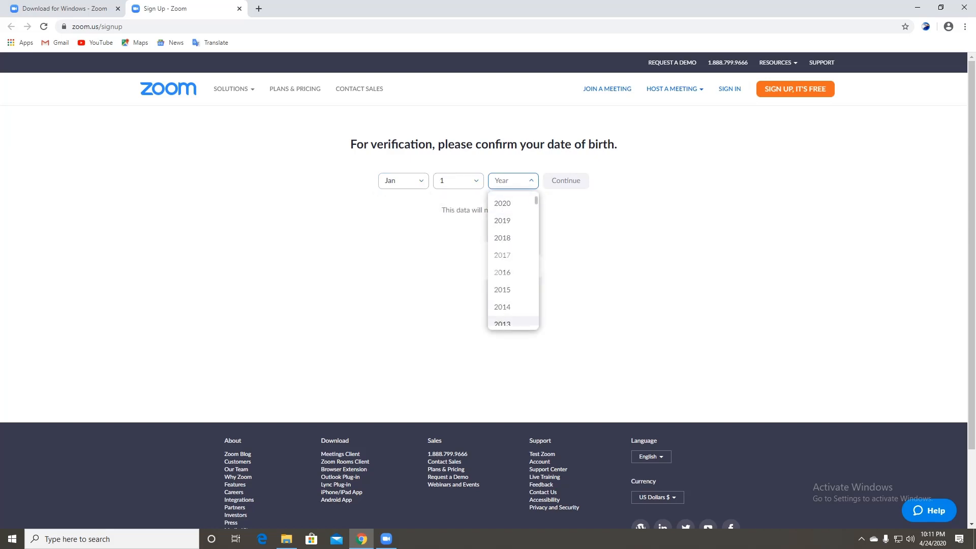
scroll(512, 261, down, 13)
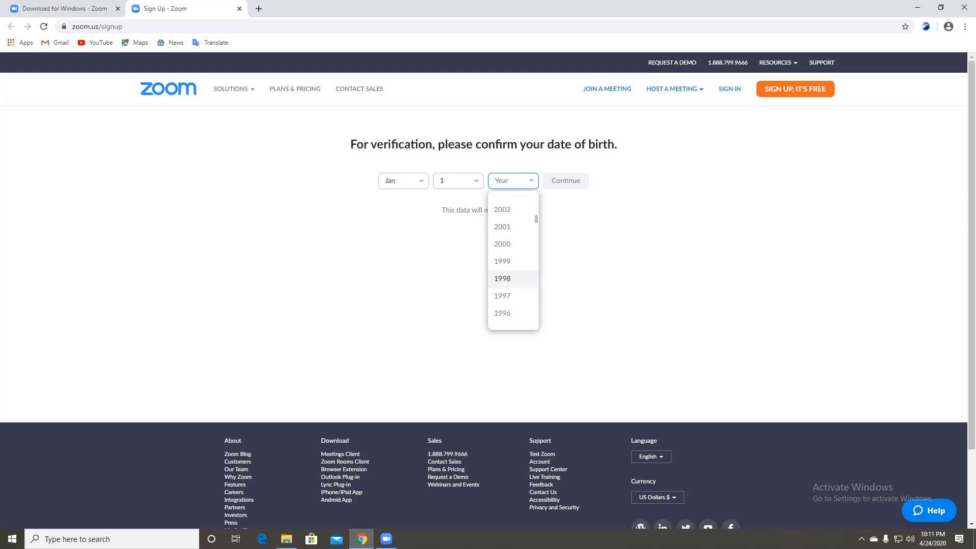
scroll(513, 234, down, 3)
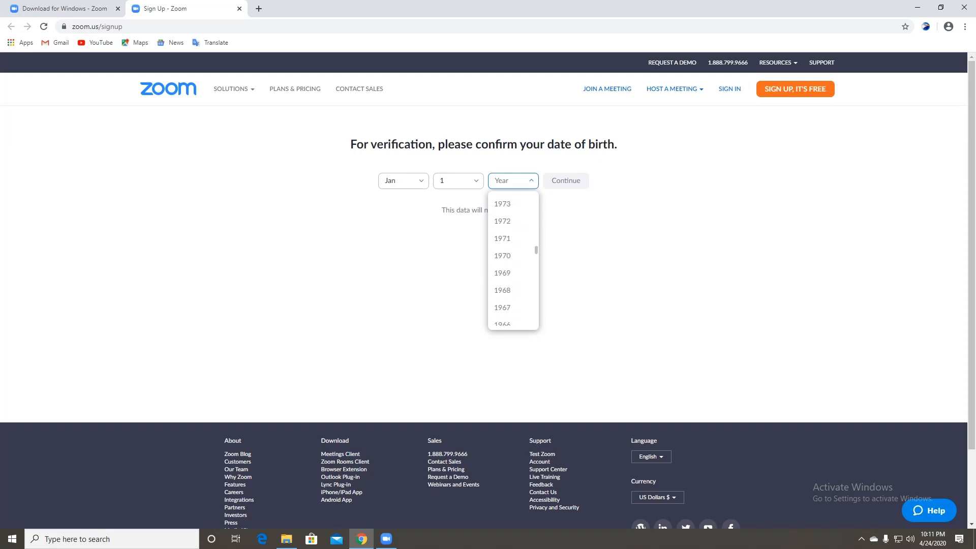
click(512, 233)
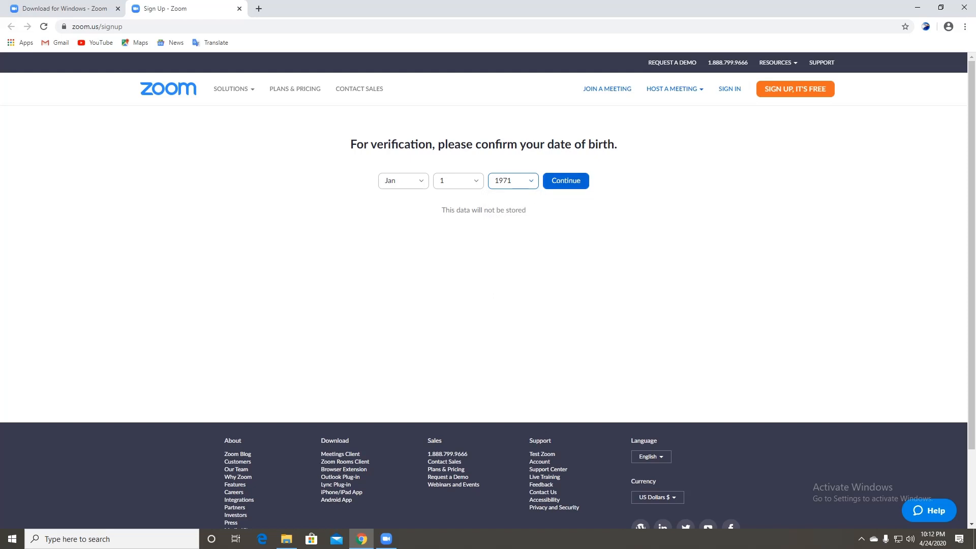
click(566, 181)
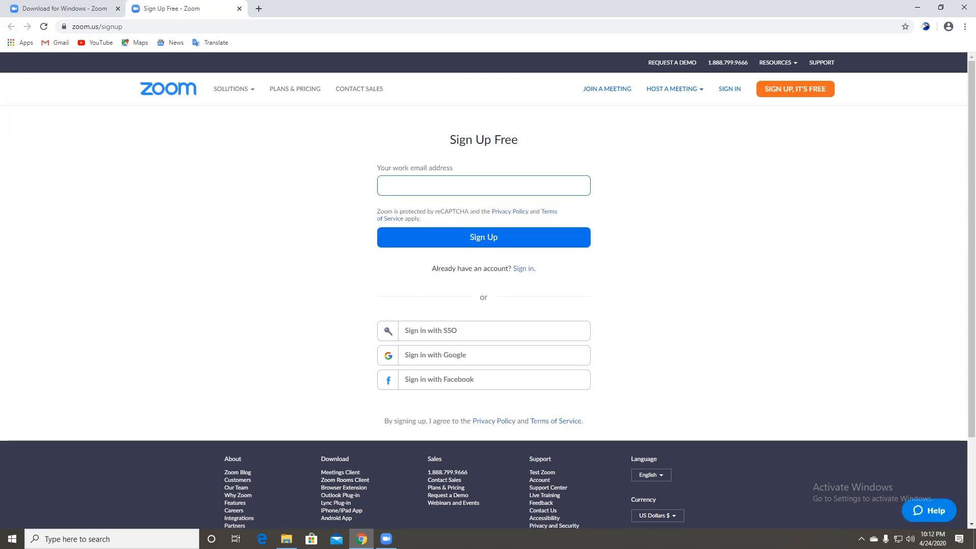
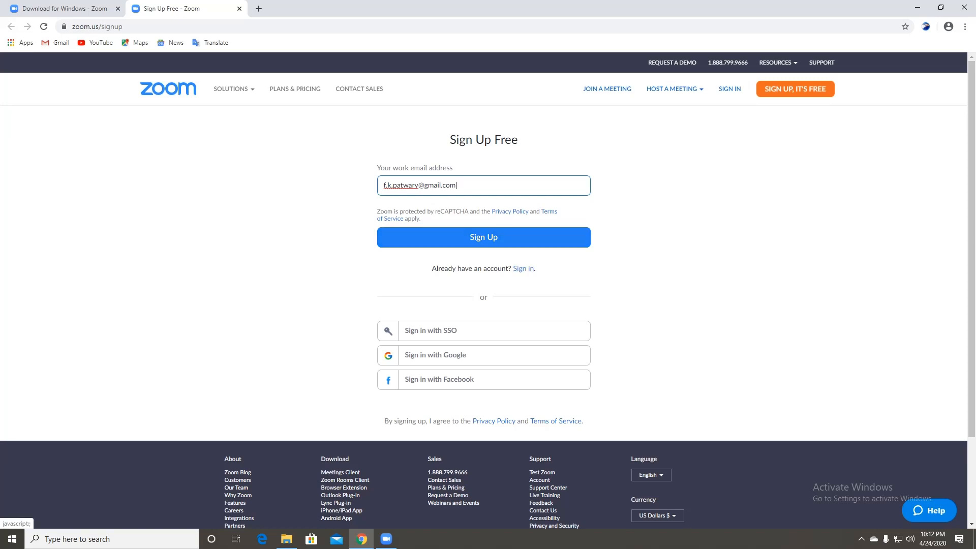
- Submit the account's email address for Zoom sign-up and open a new blank browser tab
click(484, 237)
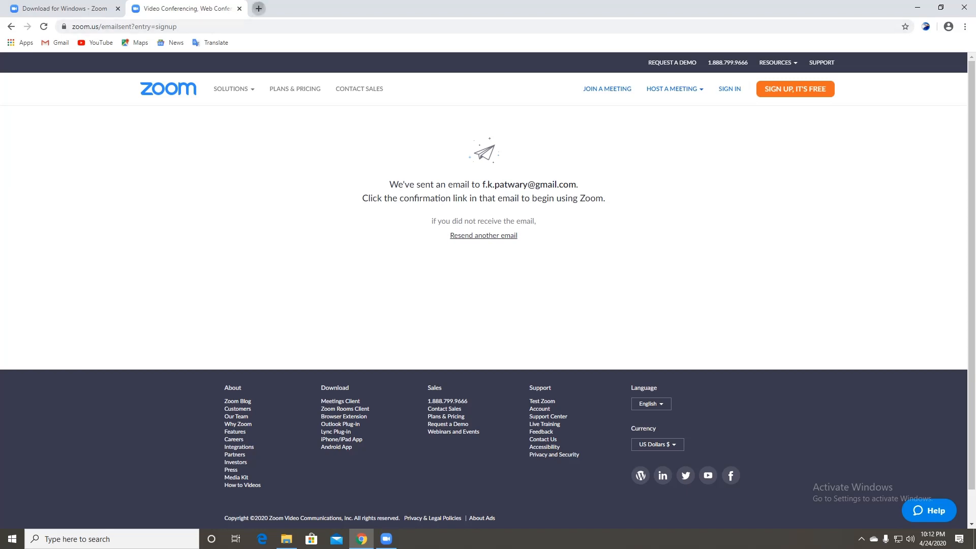
click(259, 9)
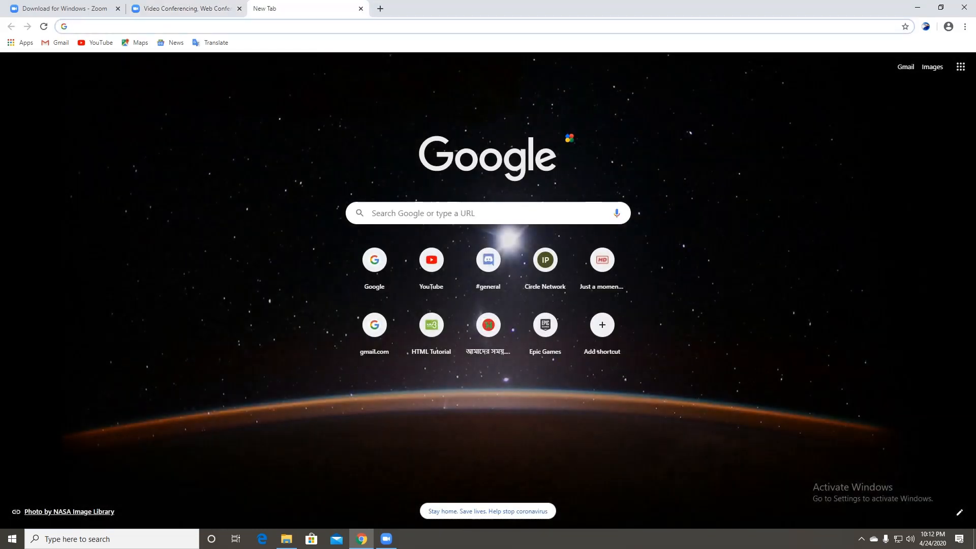
- Go to Gmail and sign in with the account's email address and password
text(gmail)
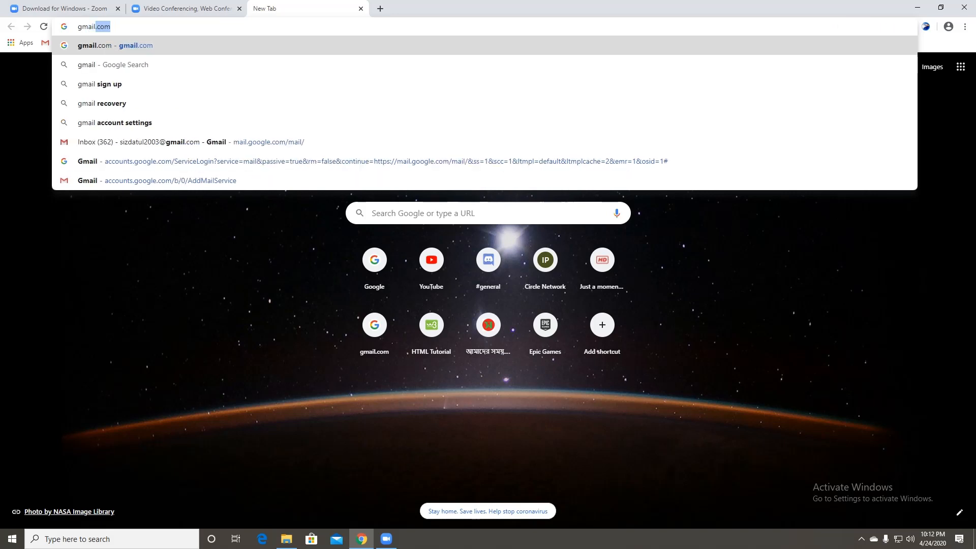
key(Return)
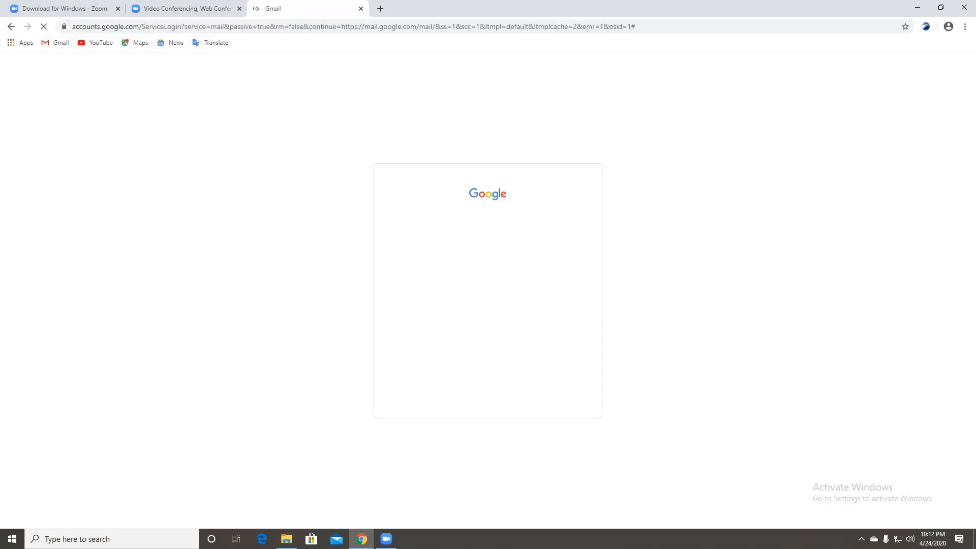
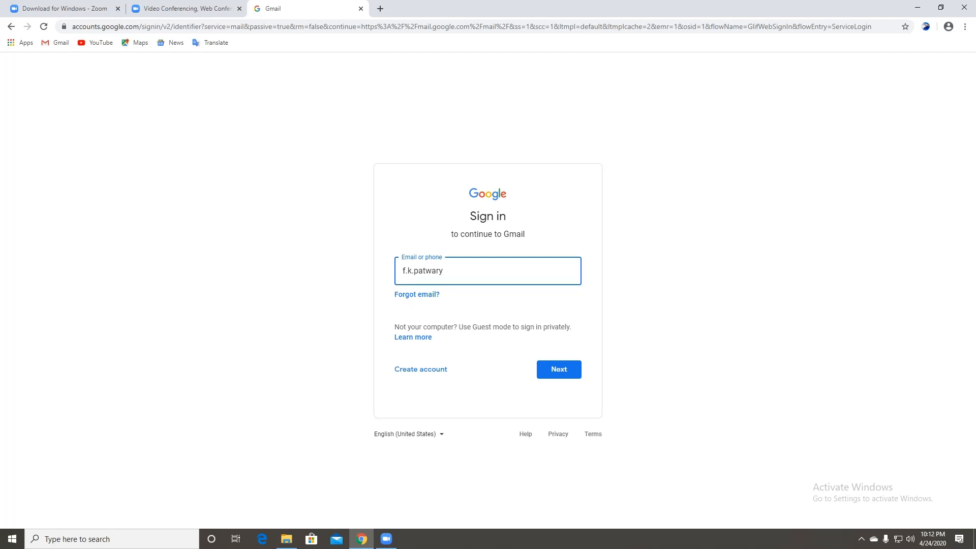
key(Return)
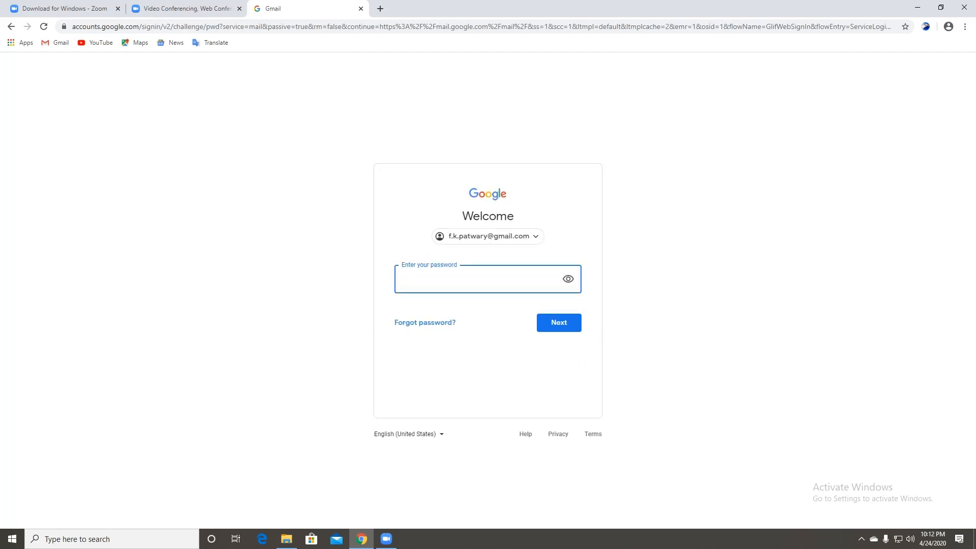
text(••••••••)
key(Return)
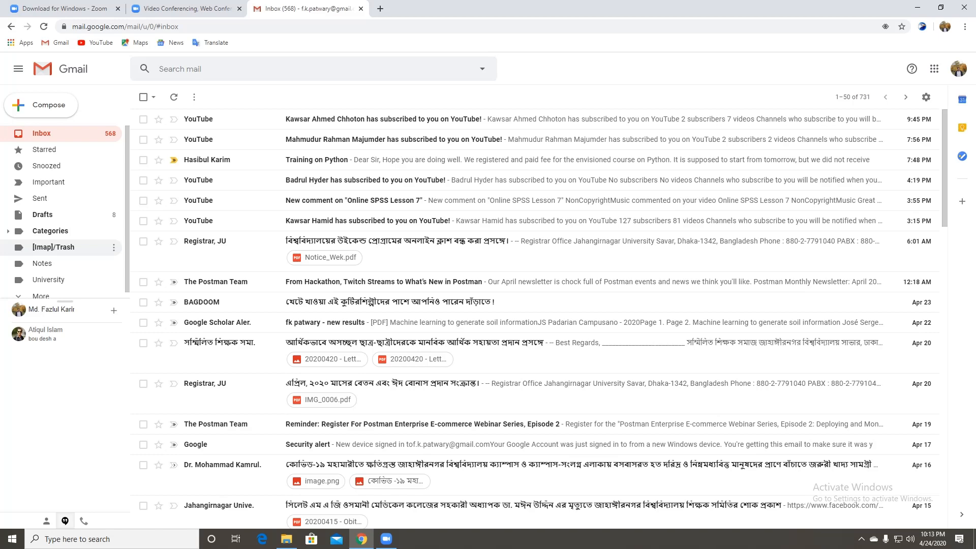
- Refresh the Gmail inbox, open the Zoom Account Sign Up Assistant email and follow its sign-in link
click(53, 247)
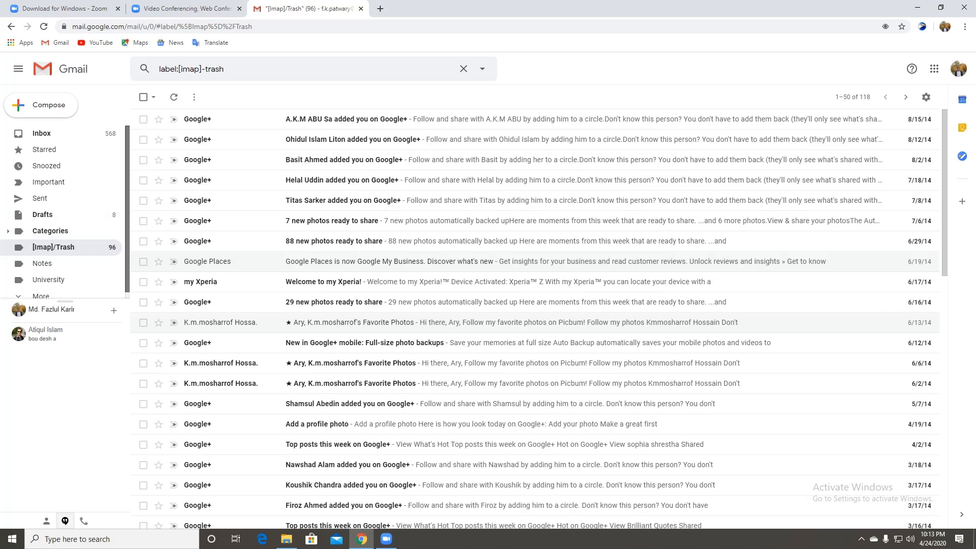
click(42, 134)
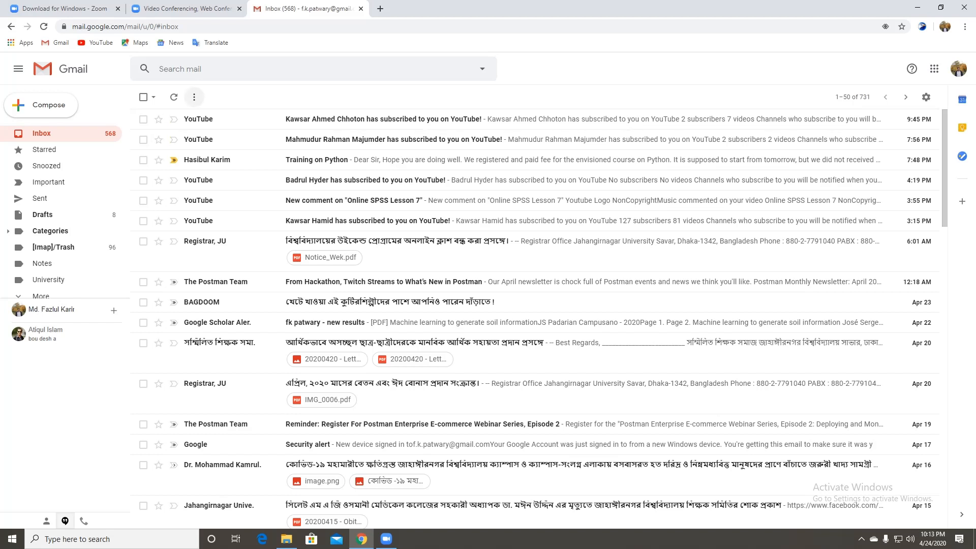
click(174, 98)
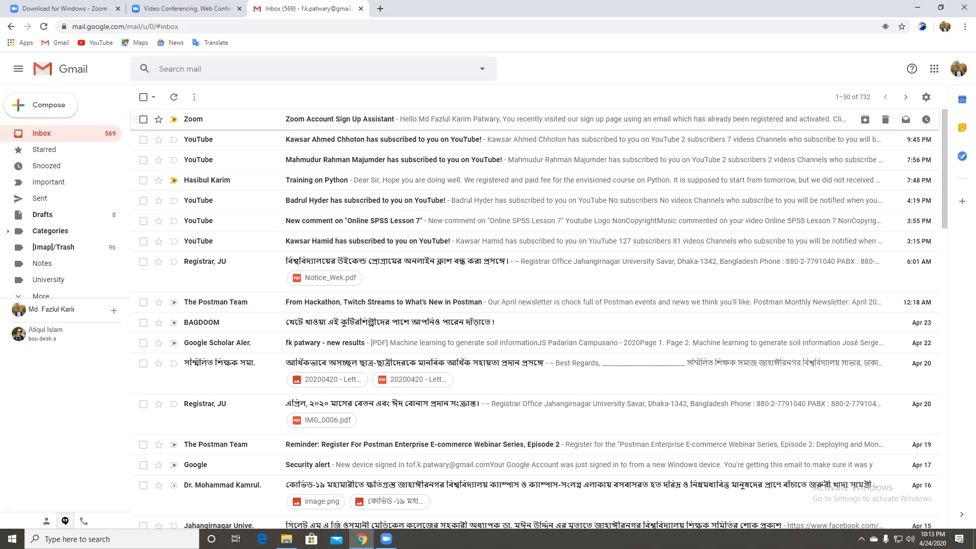
click(340, 119)
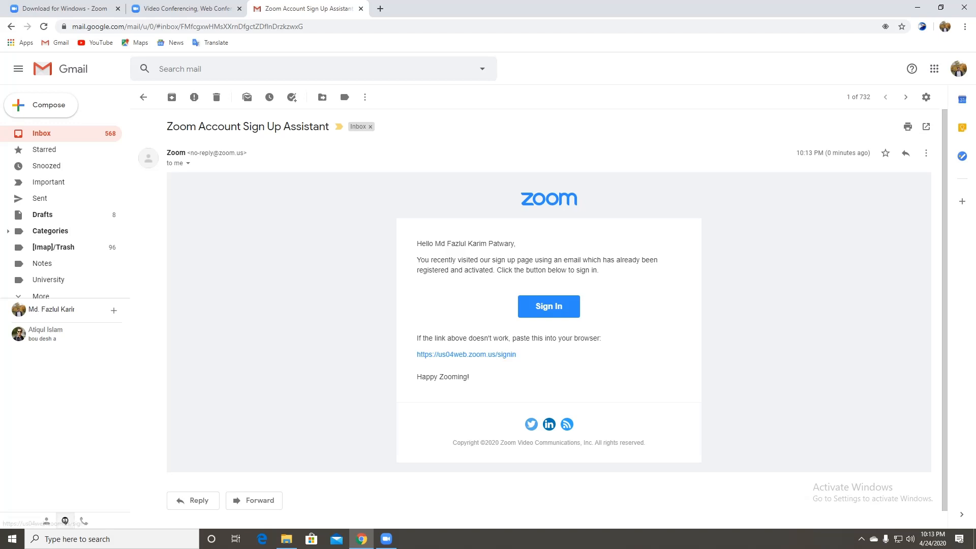
click(549, 307)
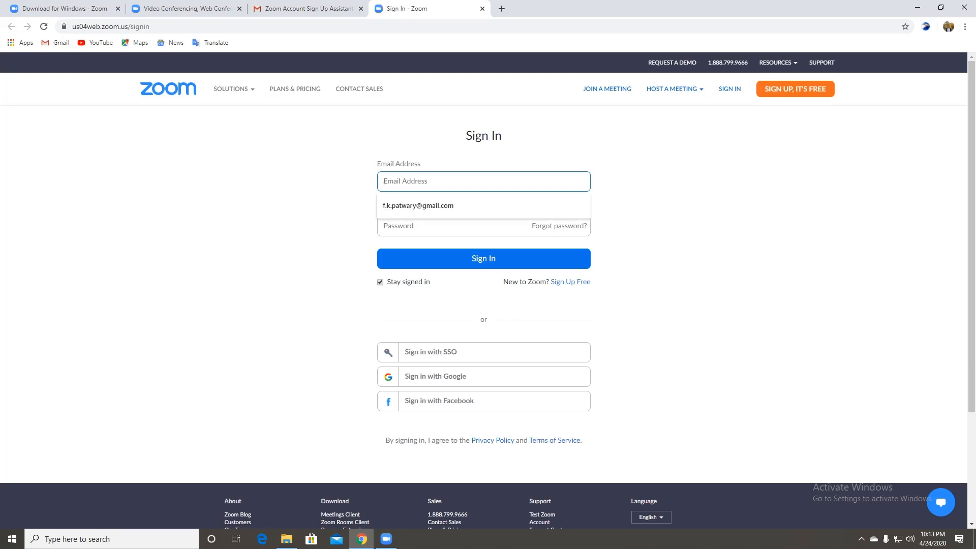
- Sign in to Zoom with the autofilled saved email and the account password
key(Down)
key(Return)
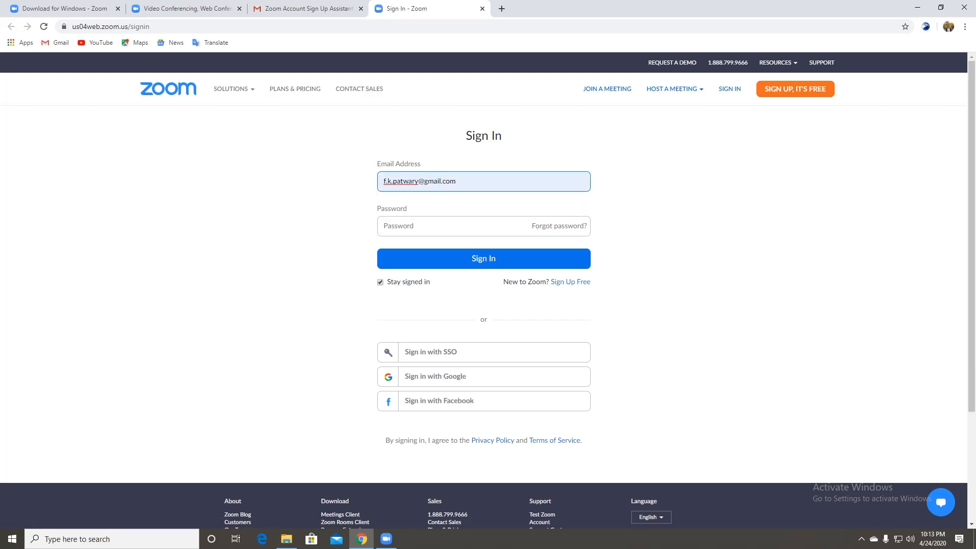
click(407, 226)
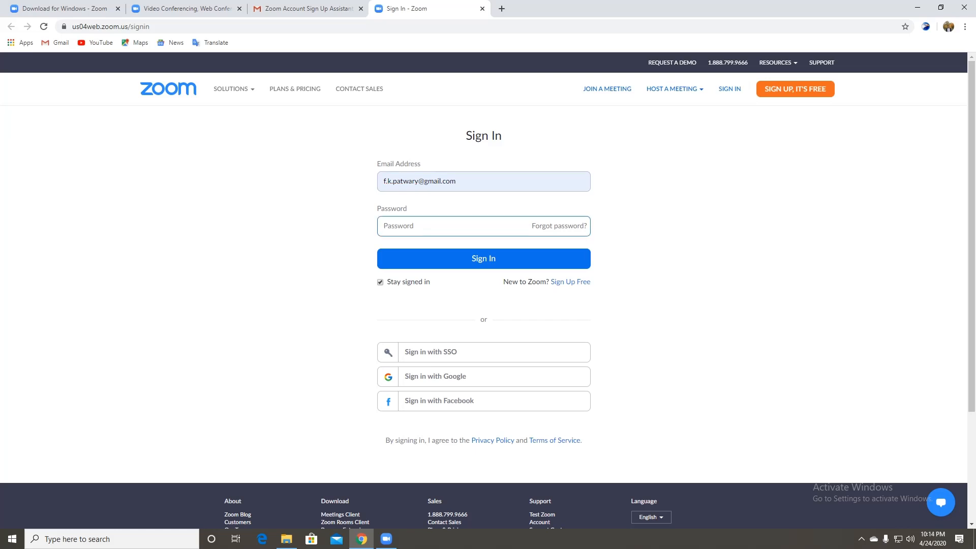
text(•••••••)
click(585, 259)
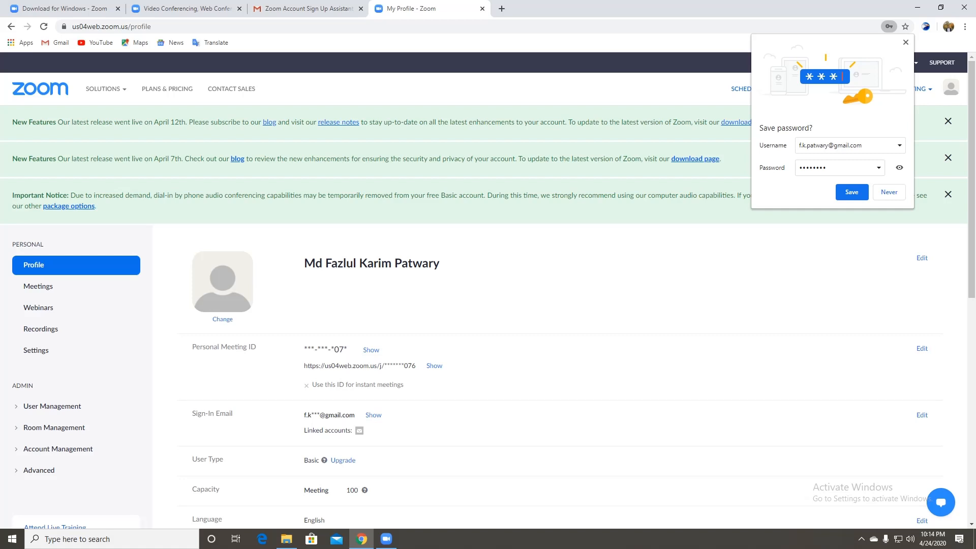
- Decline saving the password, review the Zoom profile, close its tab and sign out of Google
click(852, 192)
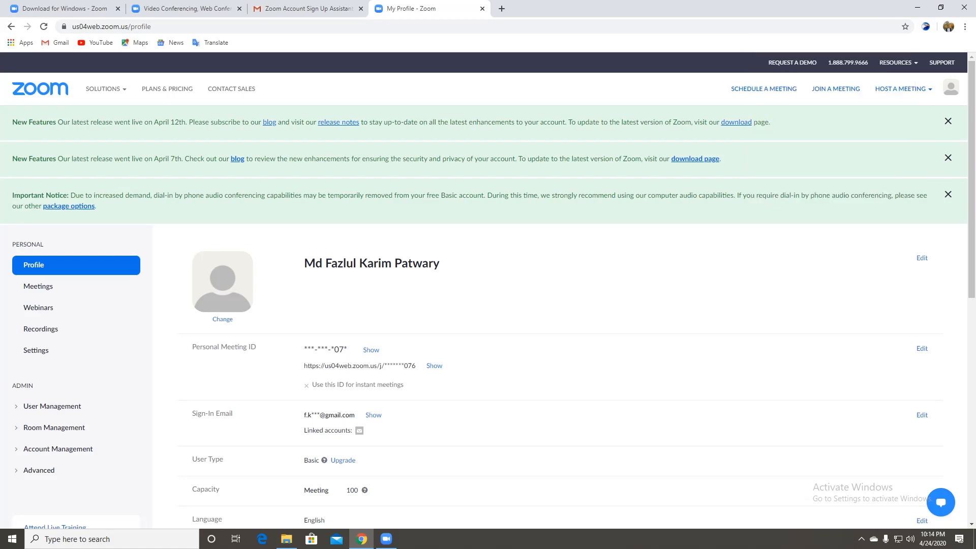
scroll(488, 295, down, 6)
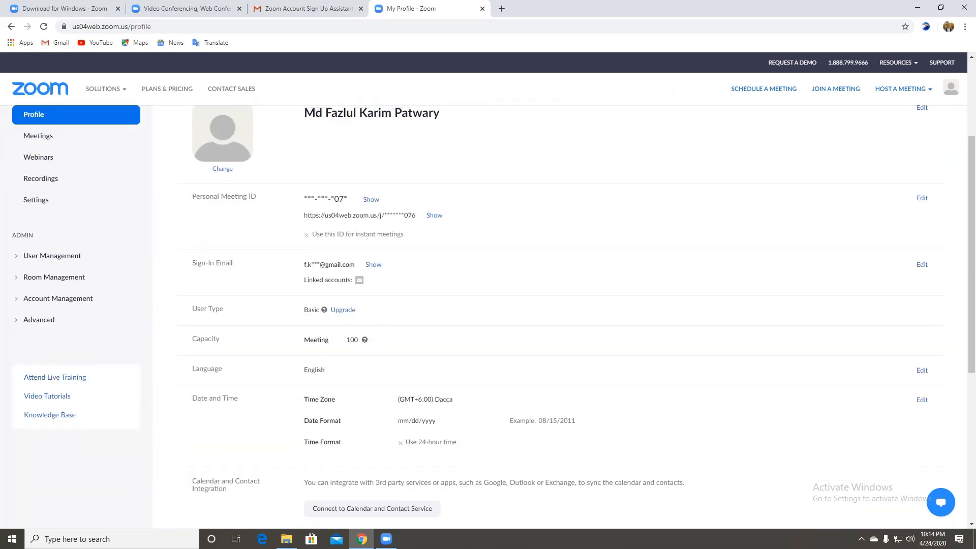
scroll(488, 295, up, 8)
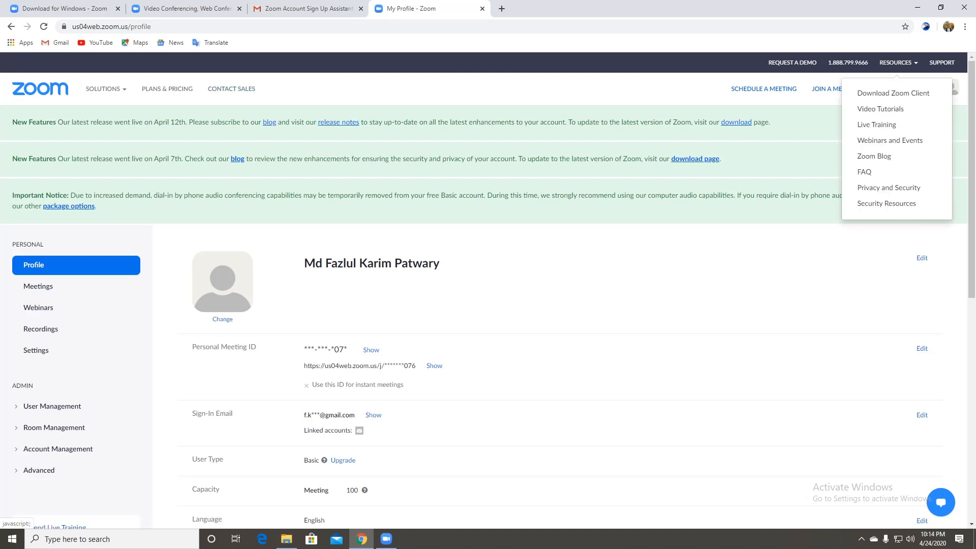
mouse_move(899, 63)
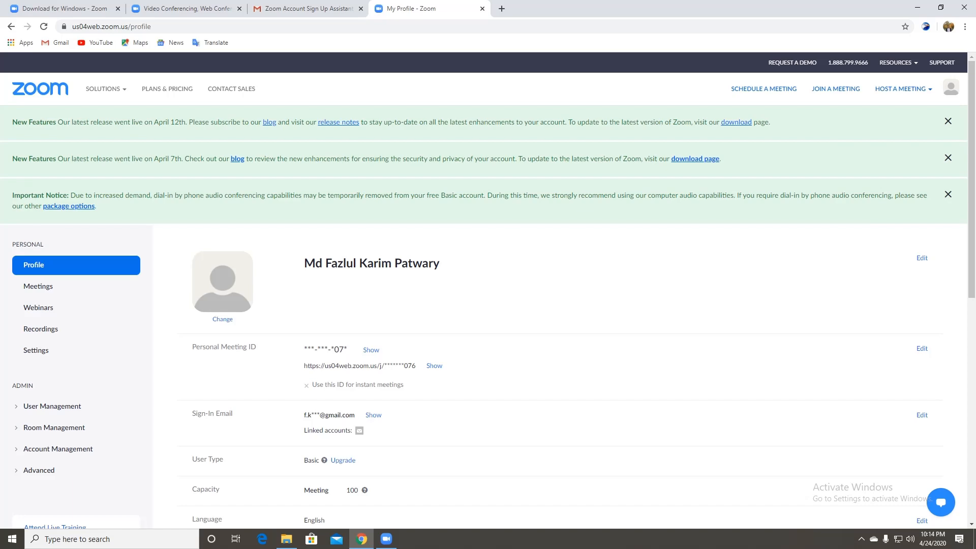
scroll(488, 305, down, 8)
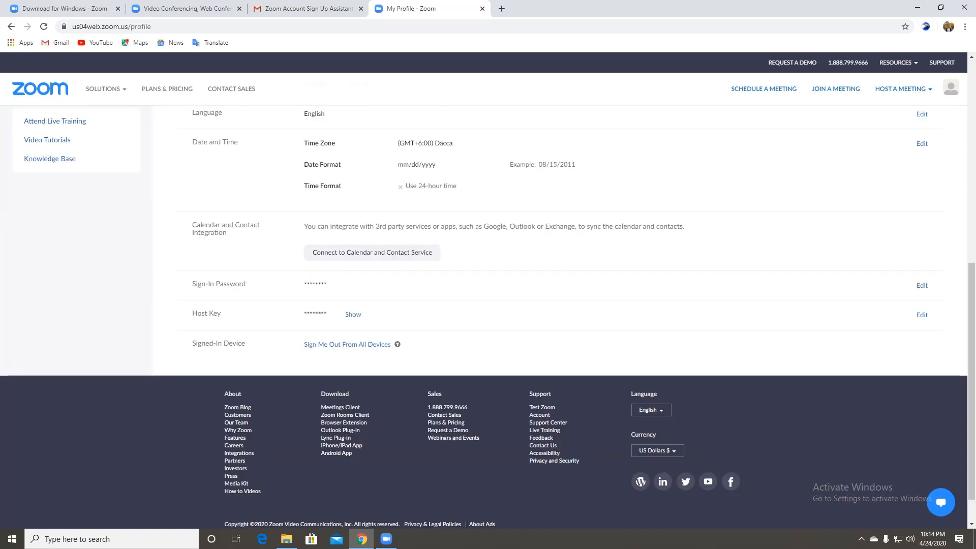
scroll(489, 305, up, 5)
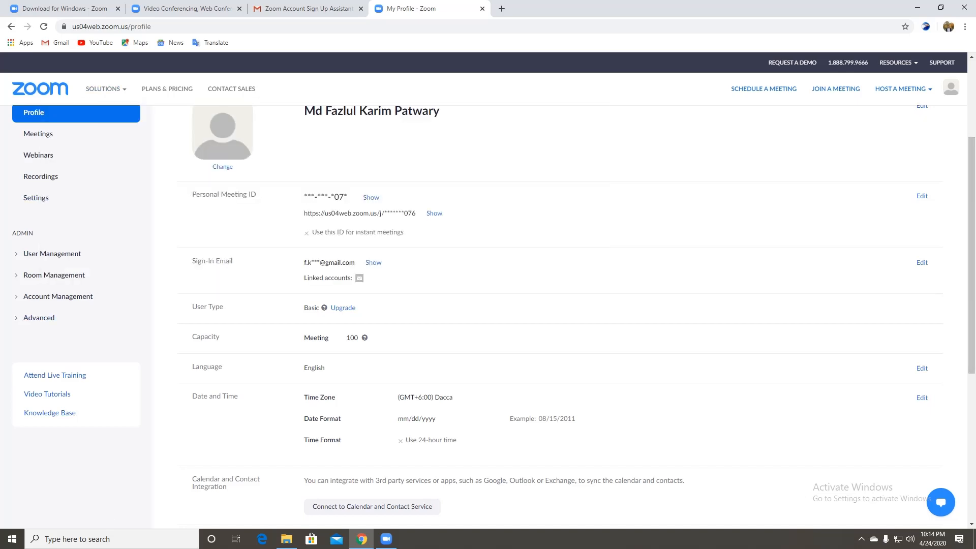
mouse_move(106, 89)
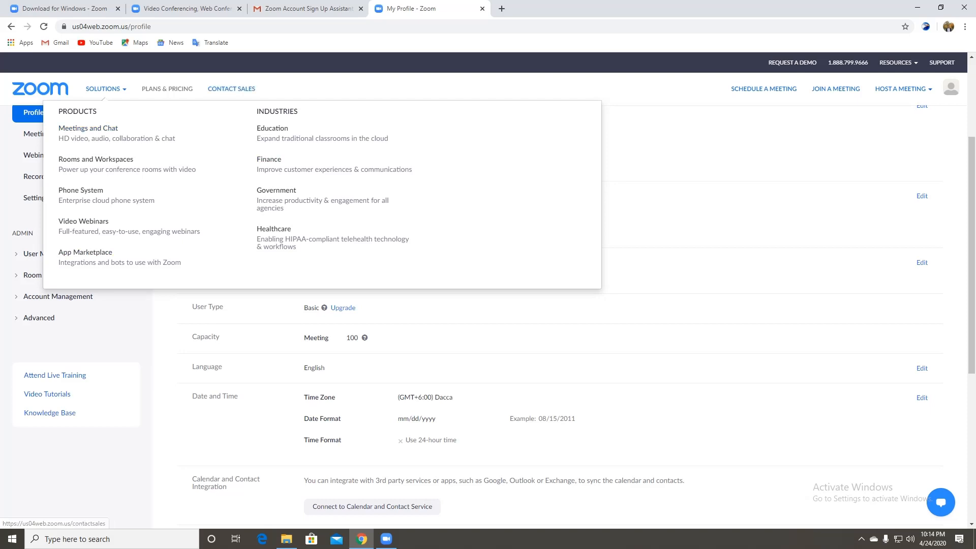
mouse_move(903, 89)
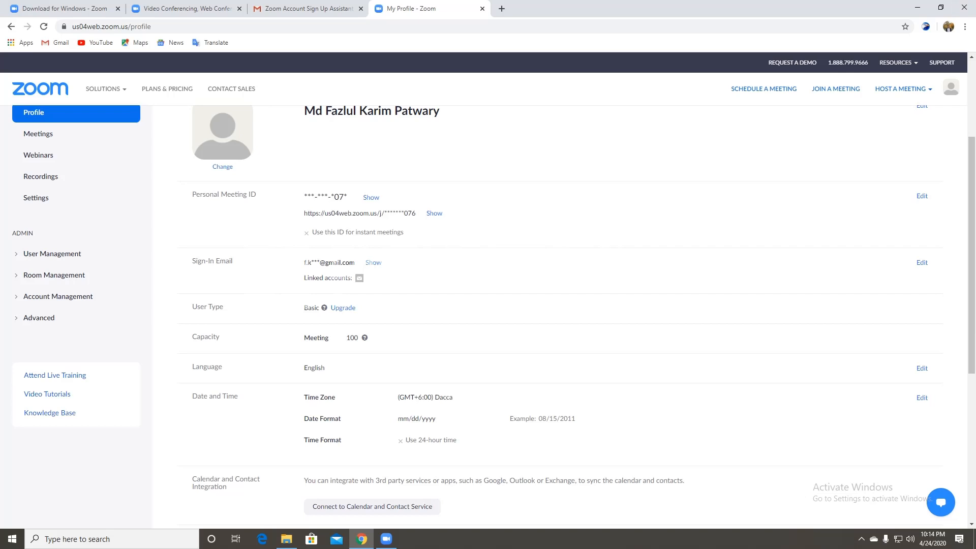
click(483, 9)
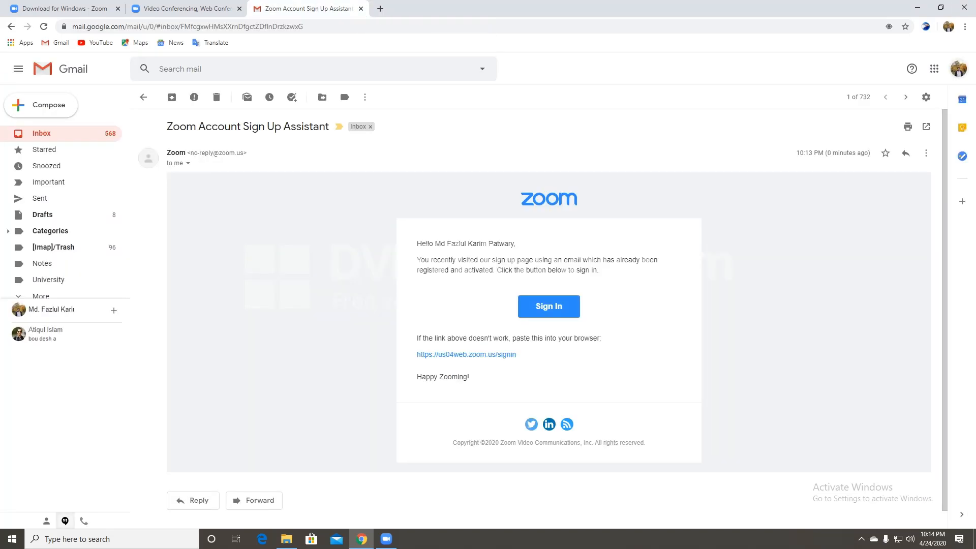
click(959, 69)
click(882, 246)
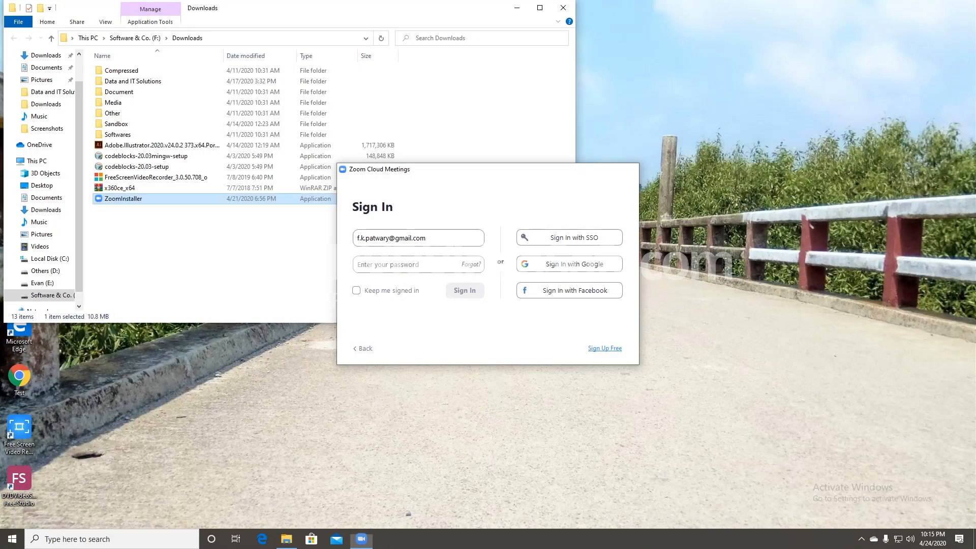
- Close the sign-in window, relaunch the Zoom desktop app from Windows search, and reach its sign-in form
click(627, 169)
key(super+s)
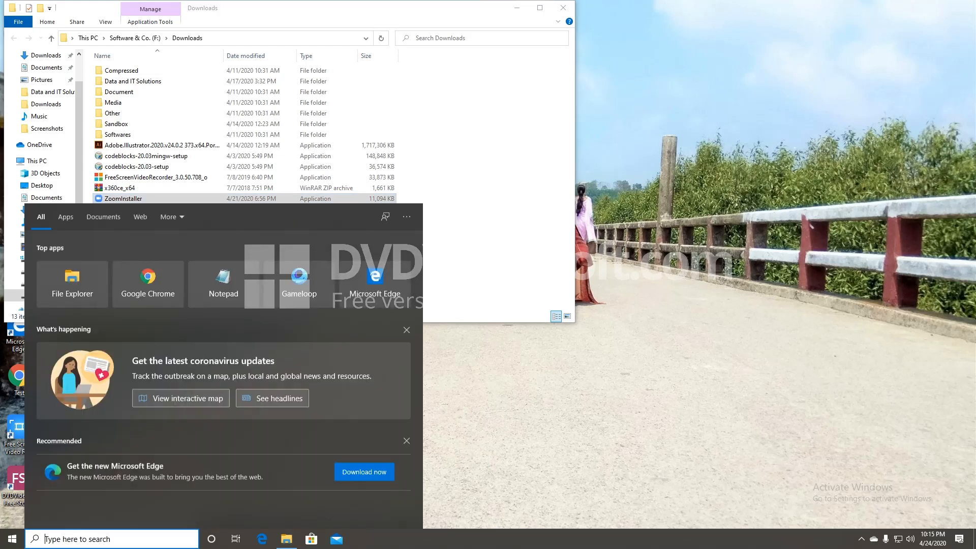
text(zoom)
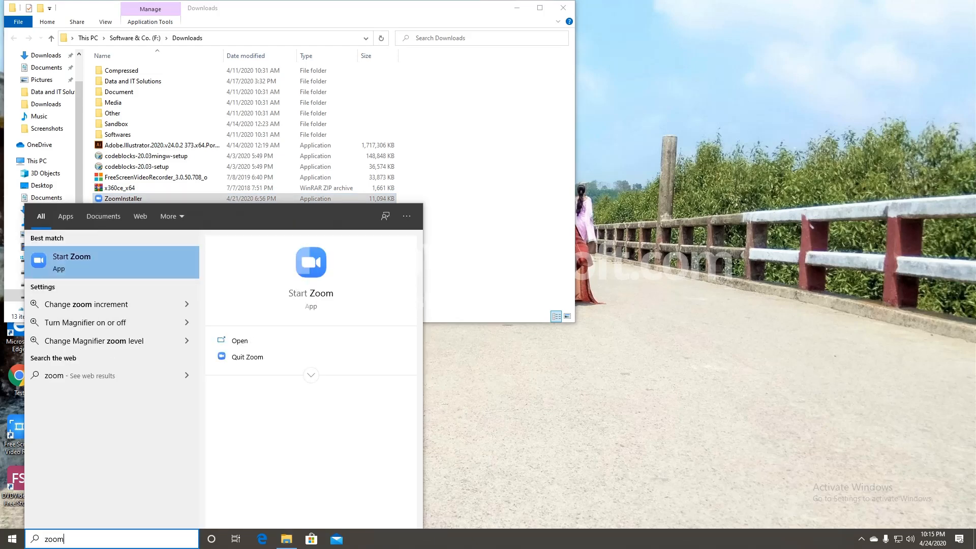
click(112, 262)
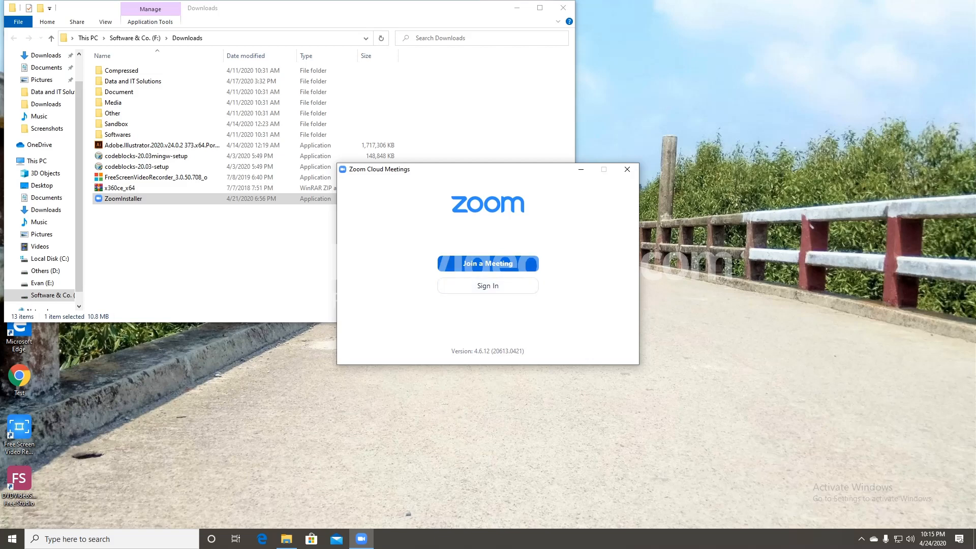
click(489, 286)
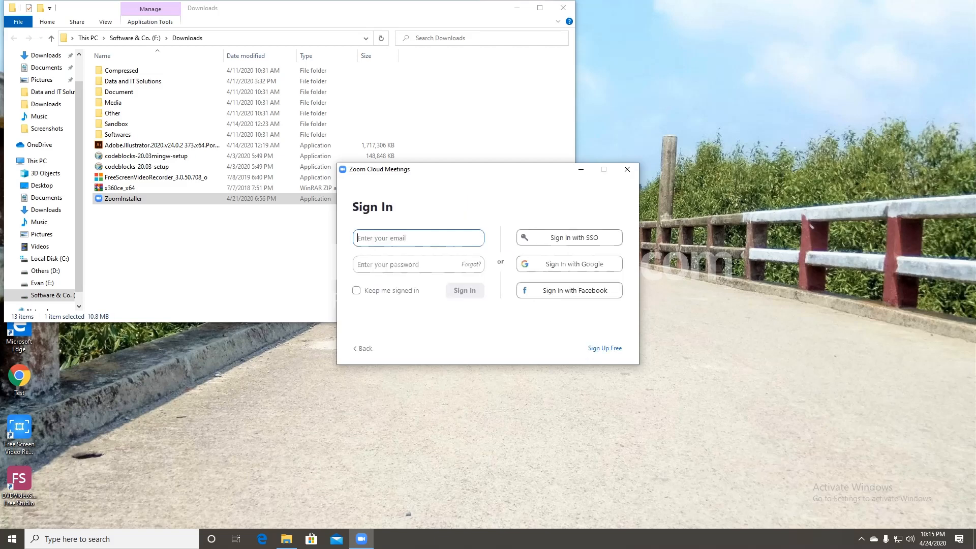
- Enter the full Gmail account e-mail and the account password, then submit the sign-in
key(Tab)
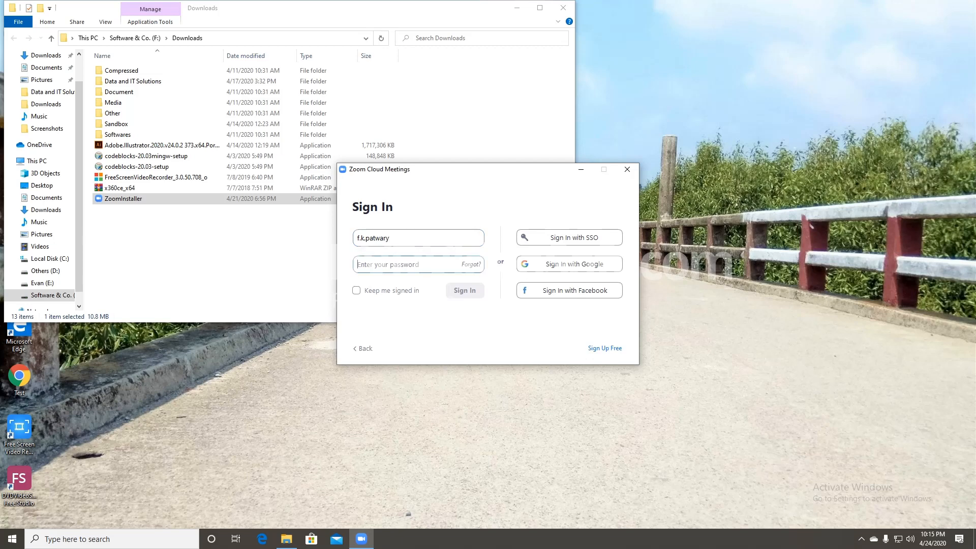
click(389, 238)
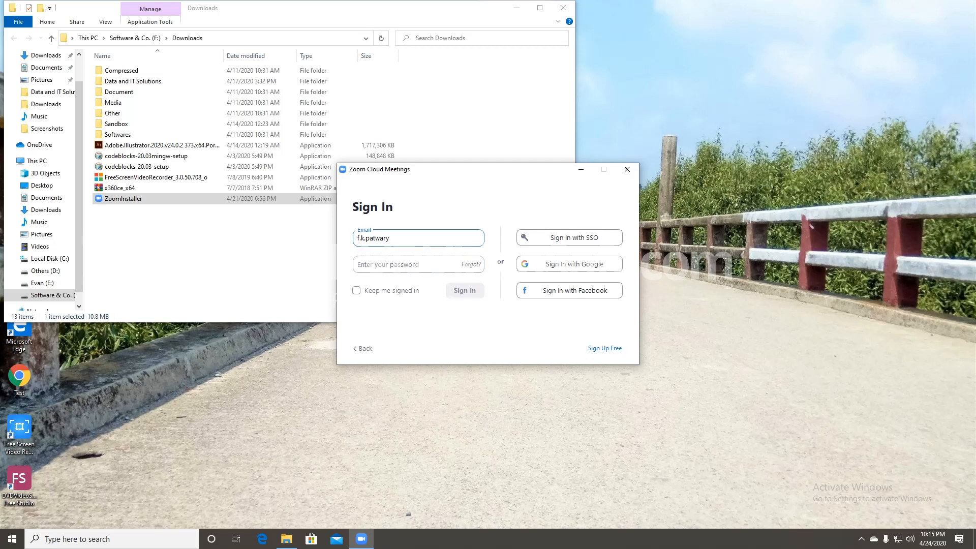
text(@gmail.com)
key(Tab)
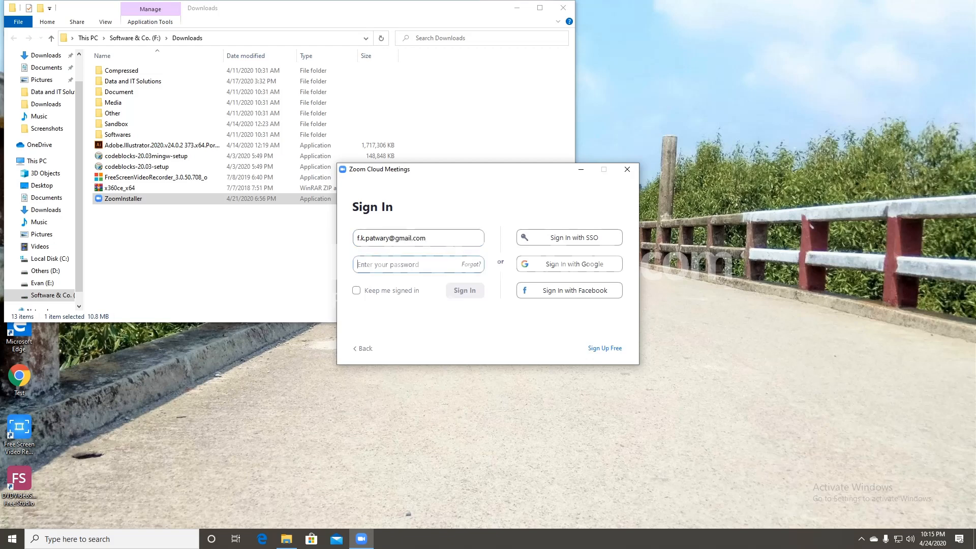
text(****)
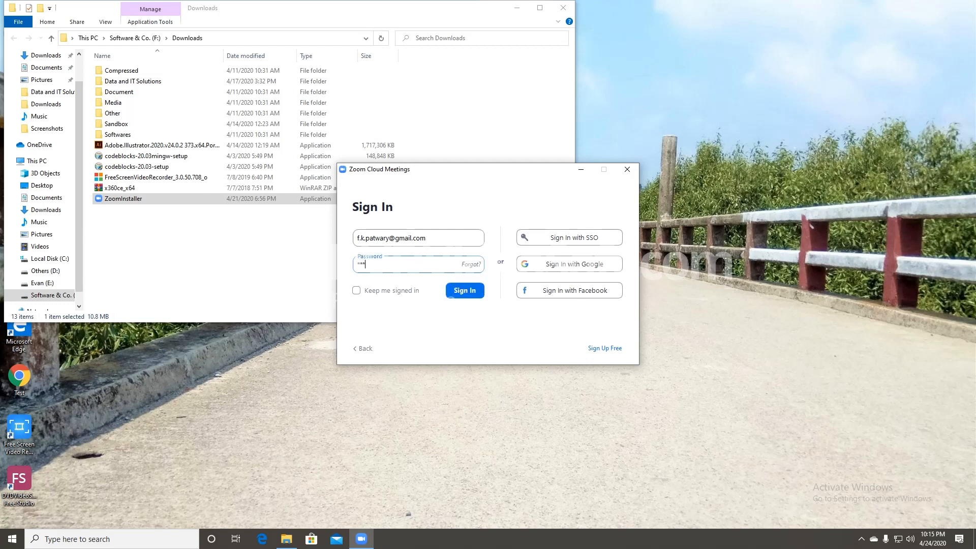
text(**)
key(Return)
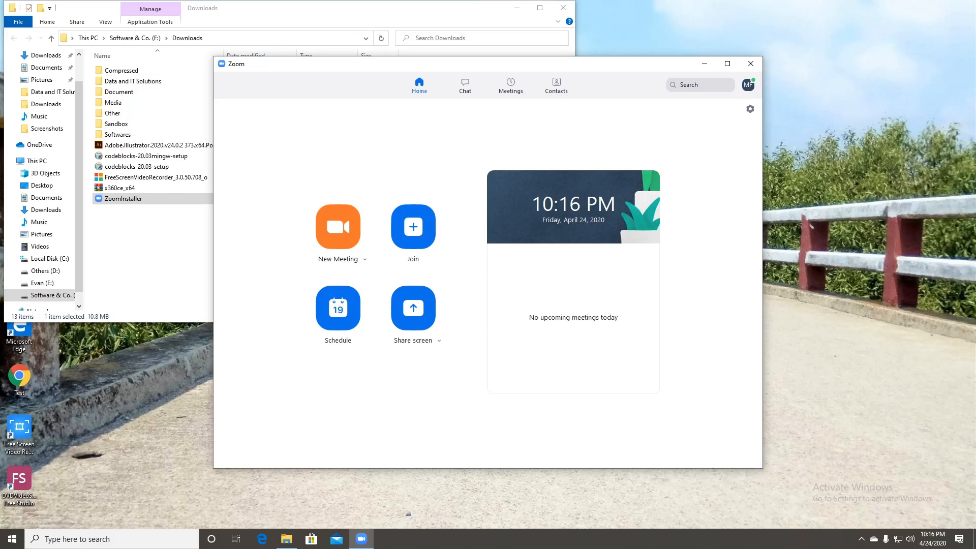
- Open the Join Meeting dialog, cancel it, and close the Zoom window
click(414, 227)
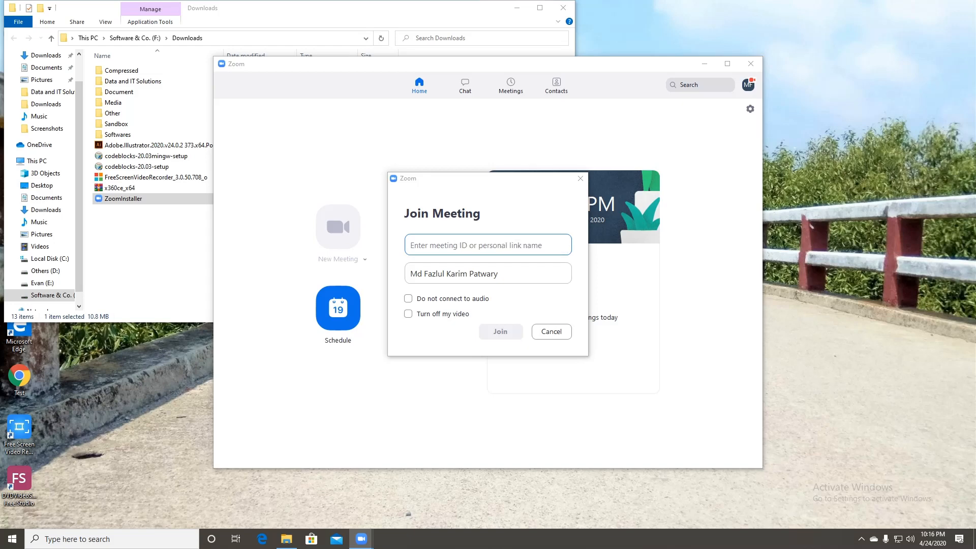
click(552, 332)
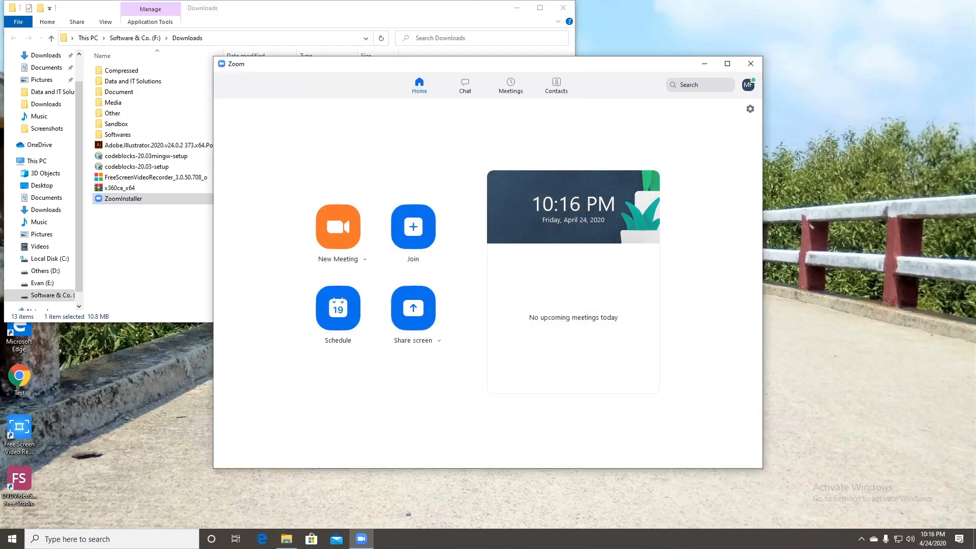
click(750, 63)
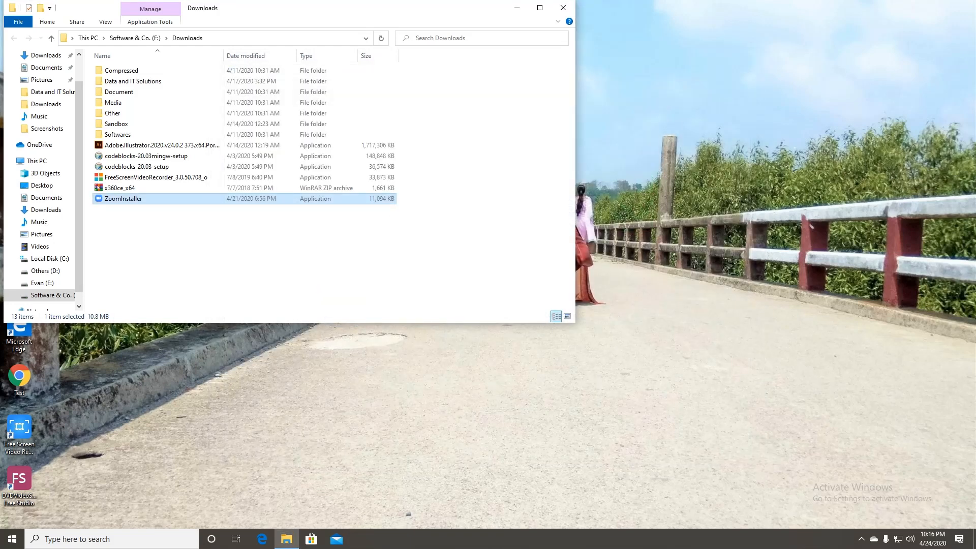
- Deselect the Zoom installer file and launch Google Chrome from the desktop
key(ctrl+space)
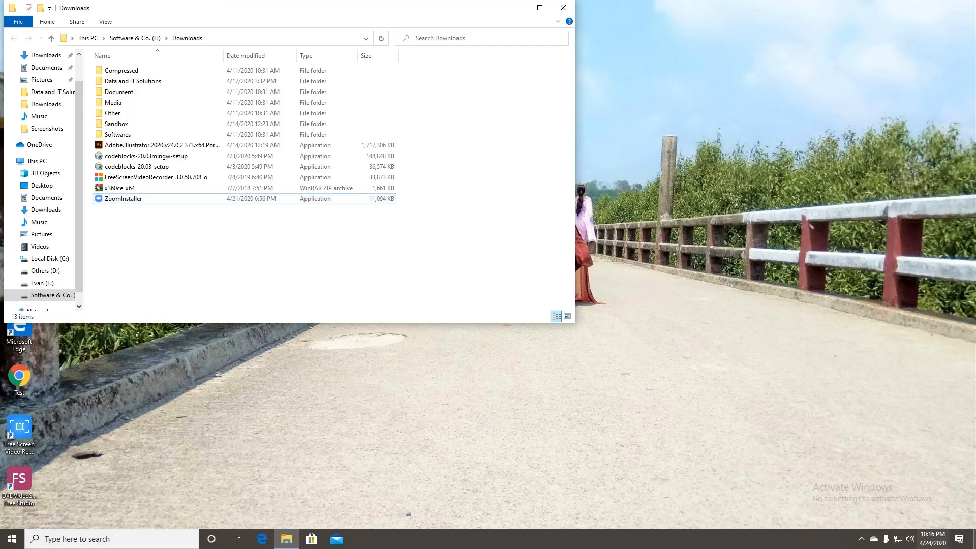
click(861, 539)
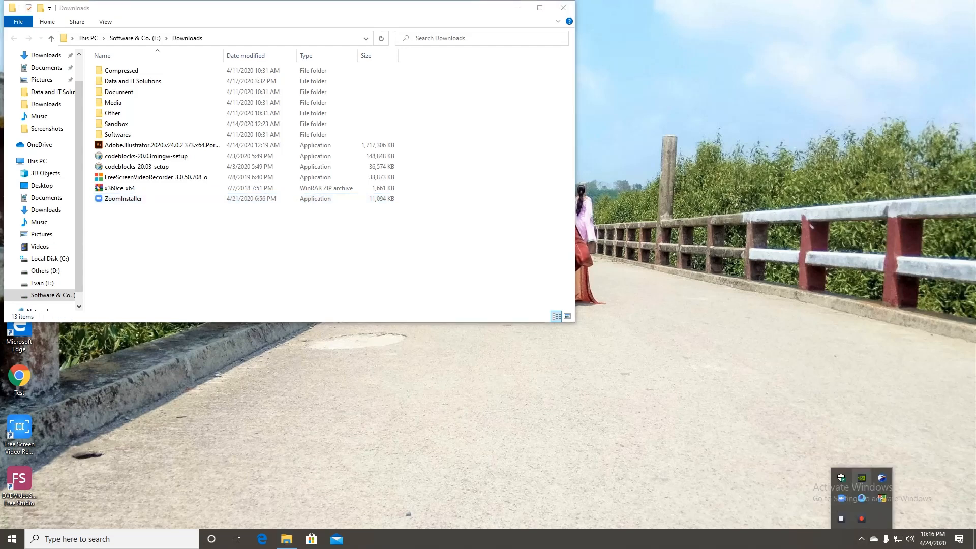
click(861, 518)
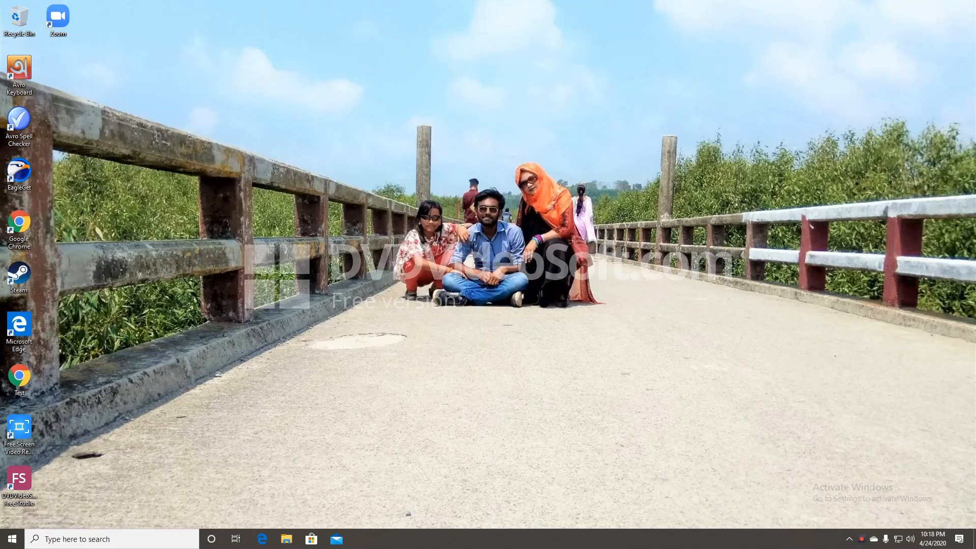
double_click(18, 224)
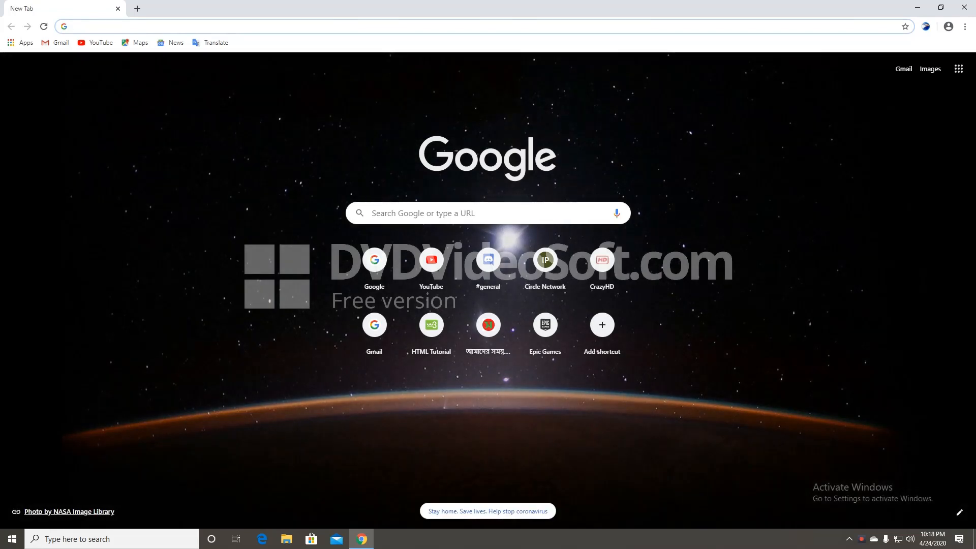
- Go to google.com and search for 'python download' via the suggestion
text(google.com)
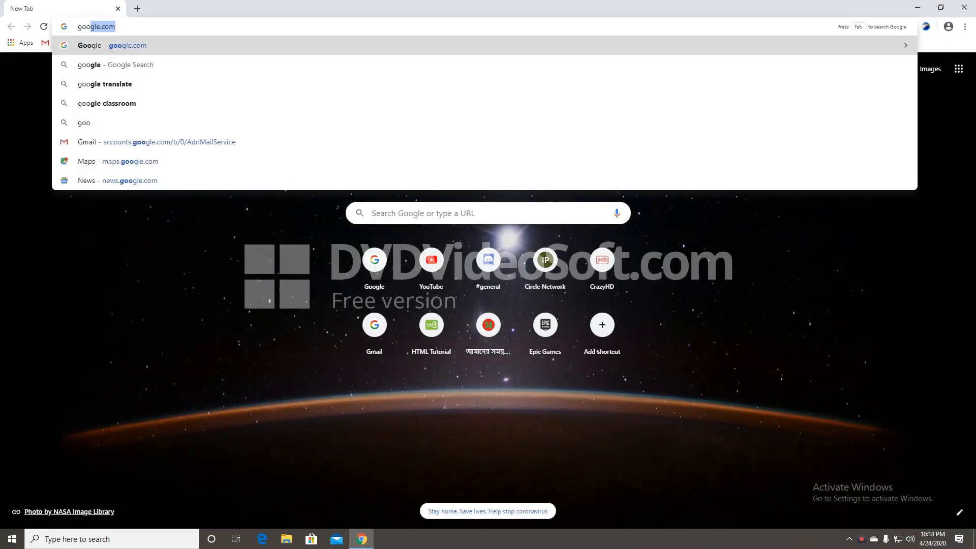
key(Return)
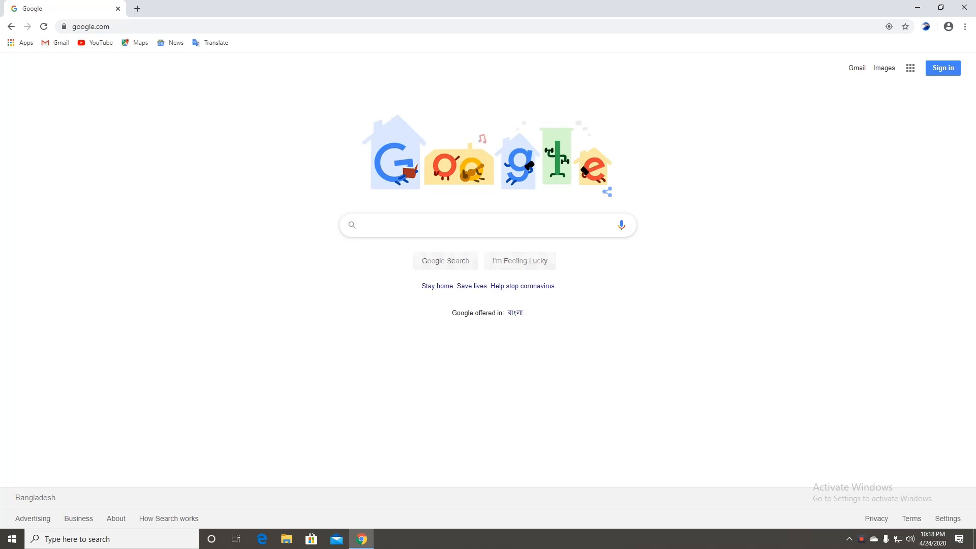
text(p)
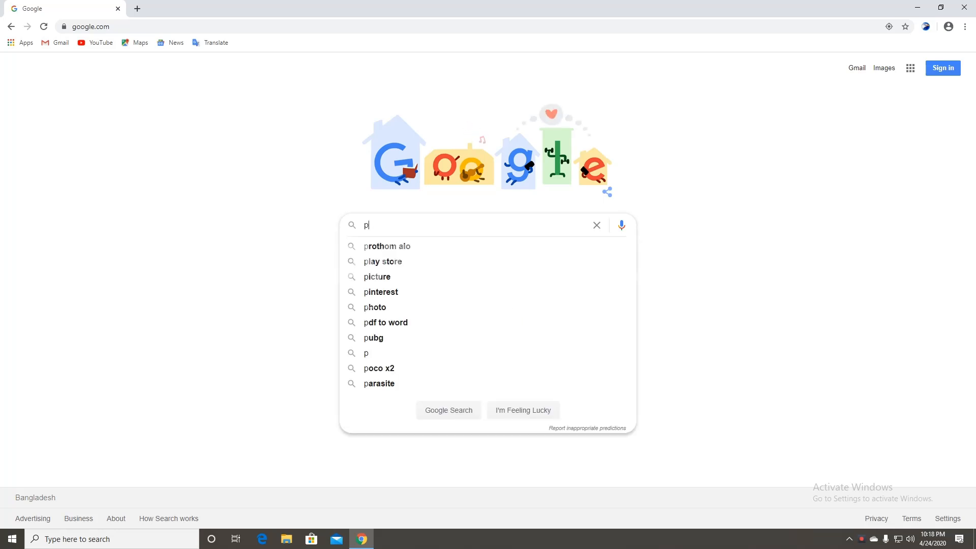
text(ython)
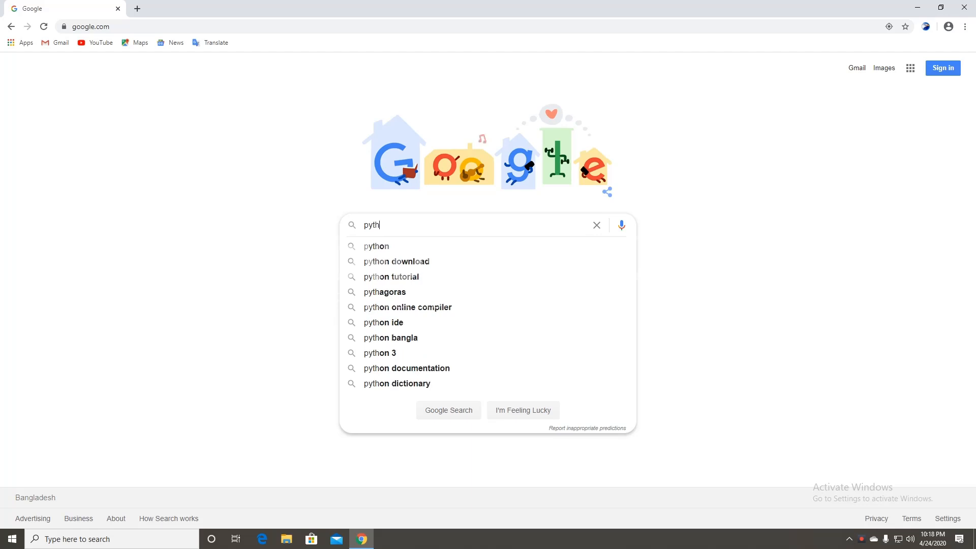
key(Down)
key(Down)
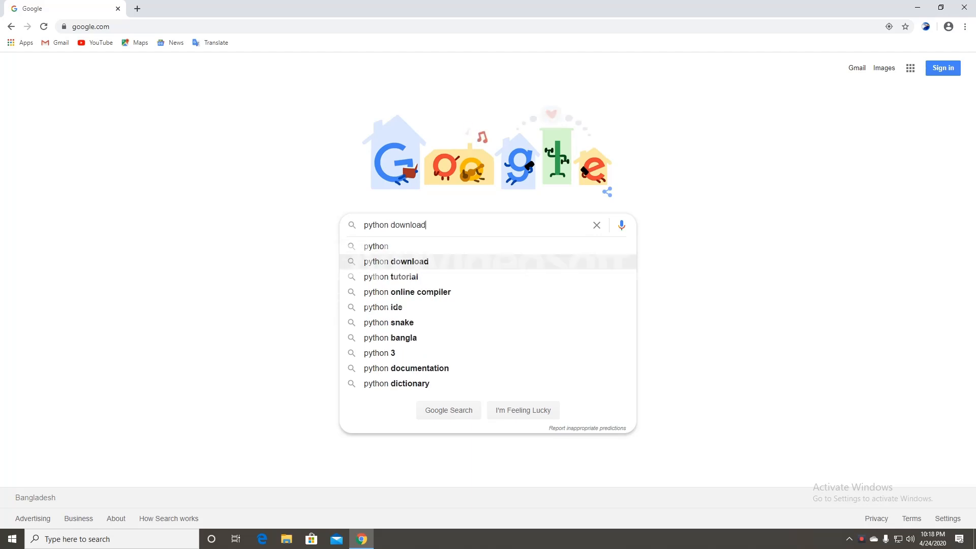
key(Return)
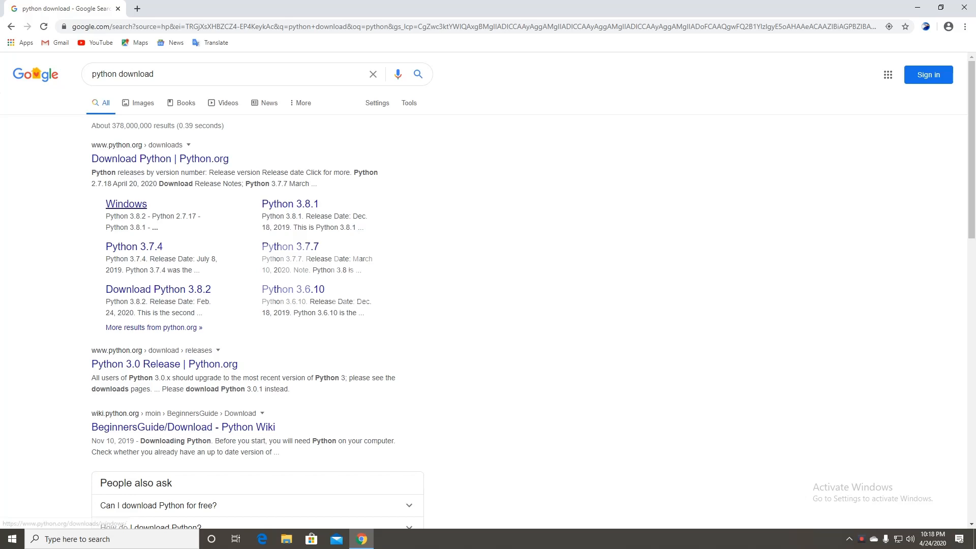
- Download the Python 3.8.2 Windows installer from python.org, confirming the IDM download
click(159, 289)
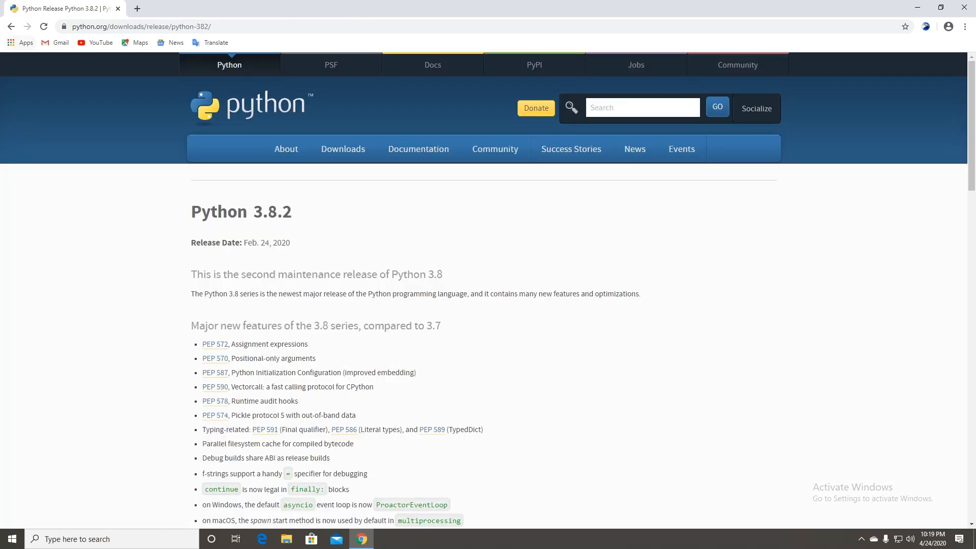
key(alt+Left)
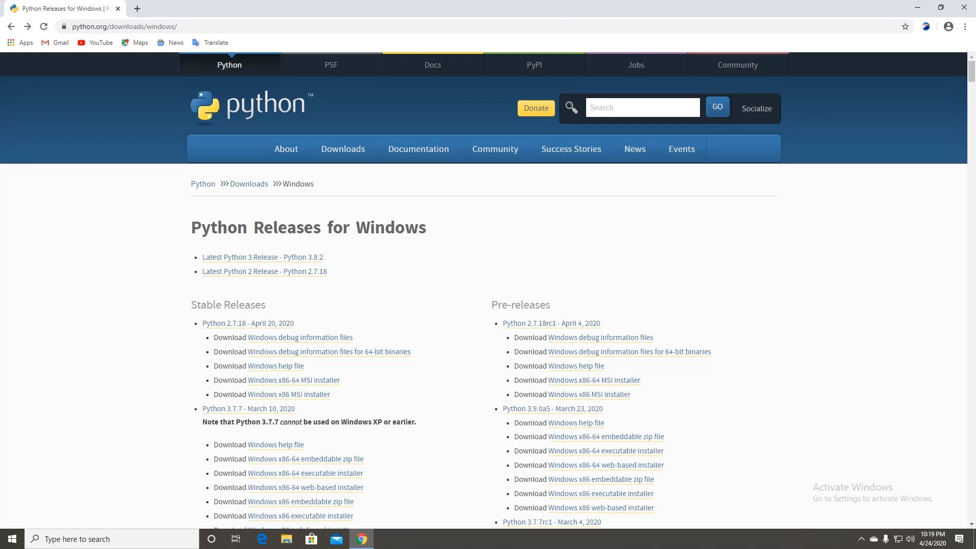
mouse_move(343, 149)
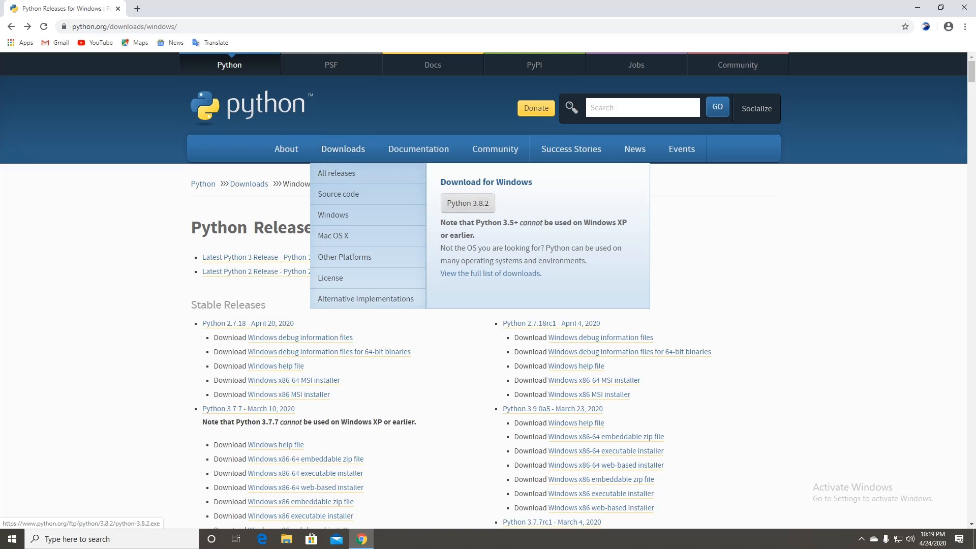
click(467, 203)
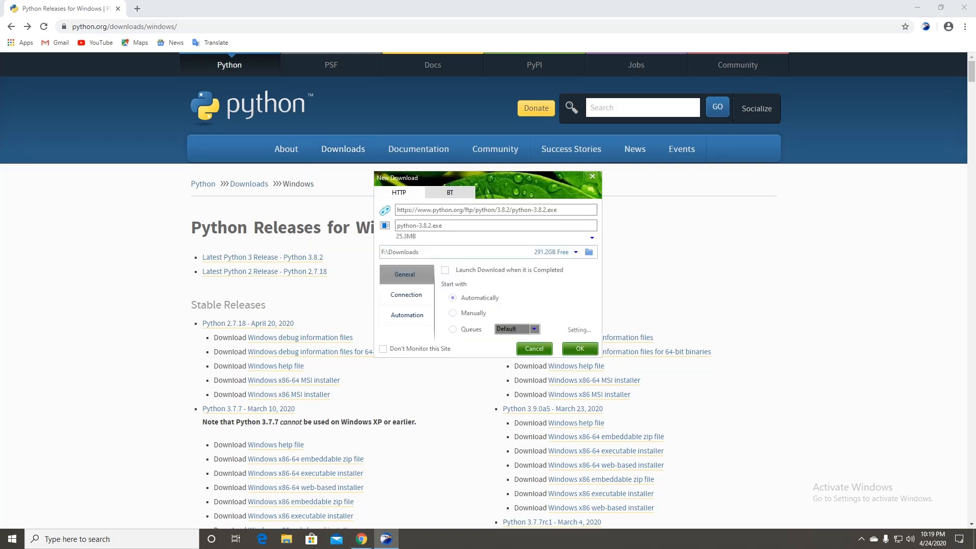
click(580, 348)
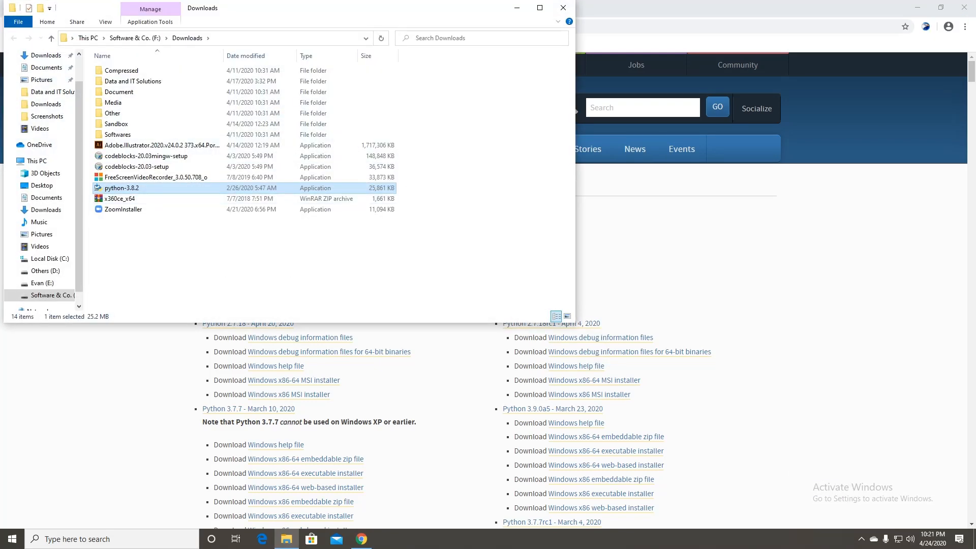
- Run the python-3.8.2 installer and choose Install Now with default settings
double_click(121, 188)
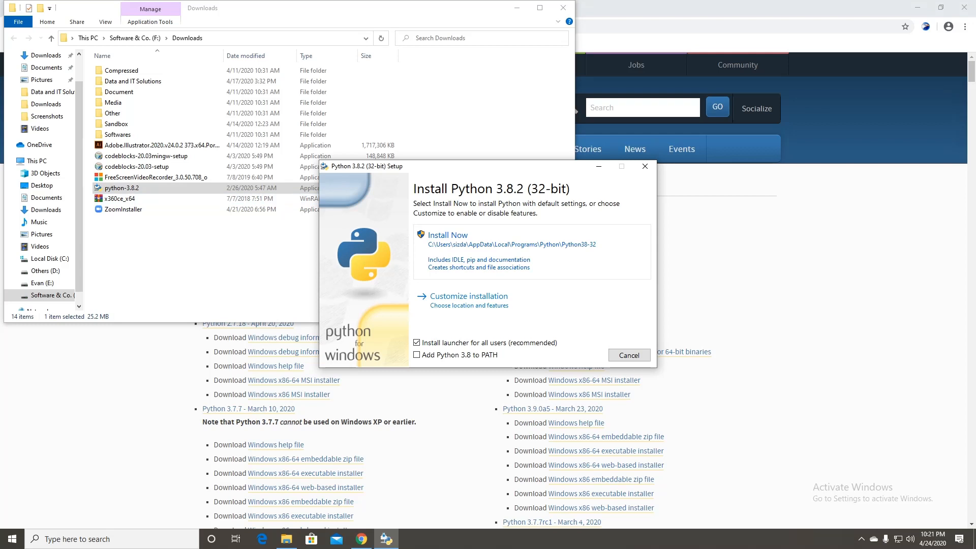
key(Return)
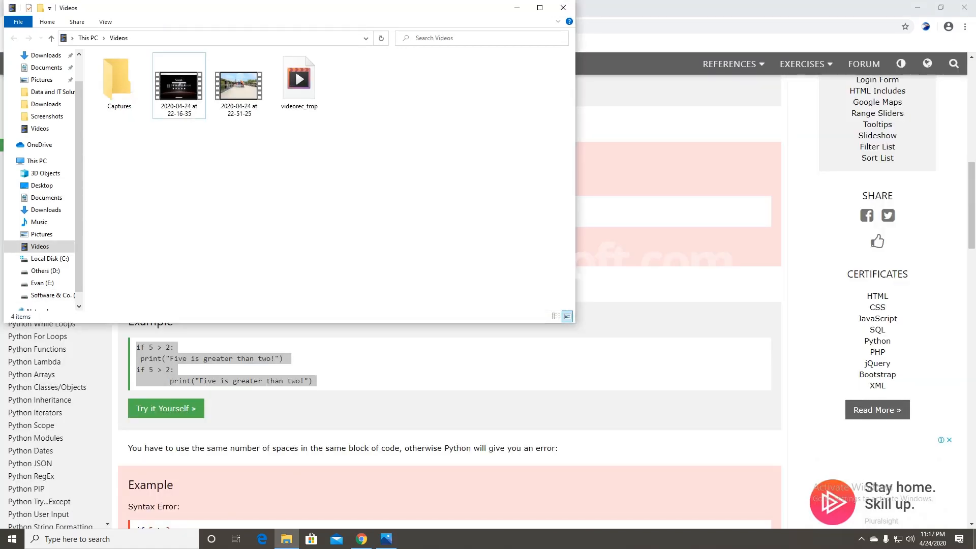
- Show the desktop and launch Python 3.8 (32-bit) from Windows search
click(975, 539)
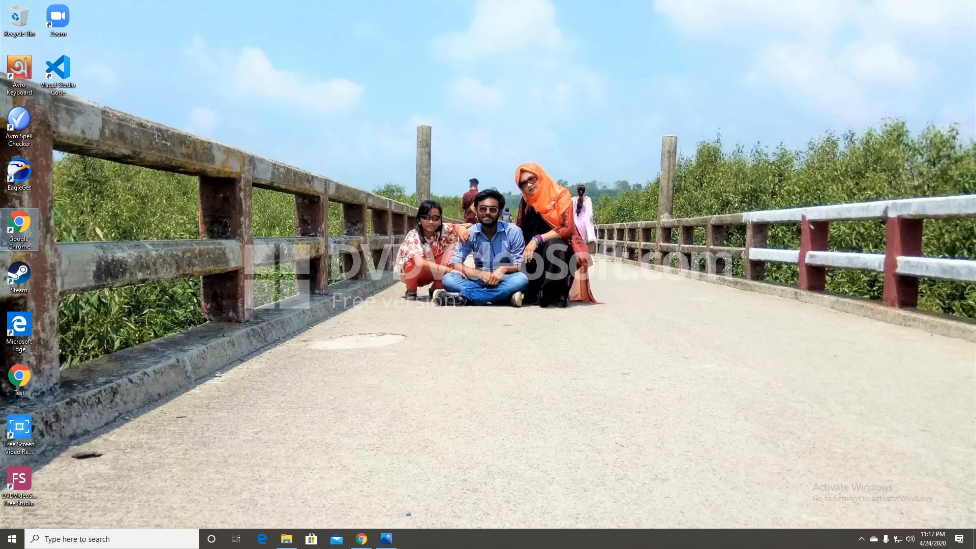
click(112, 539)
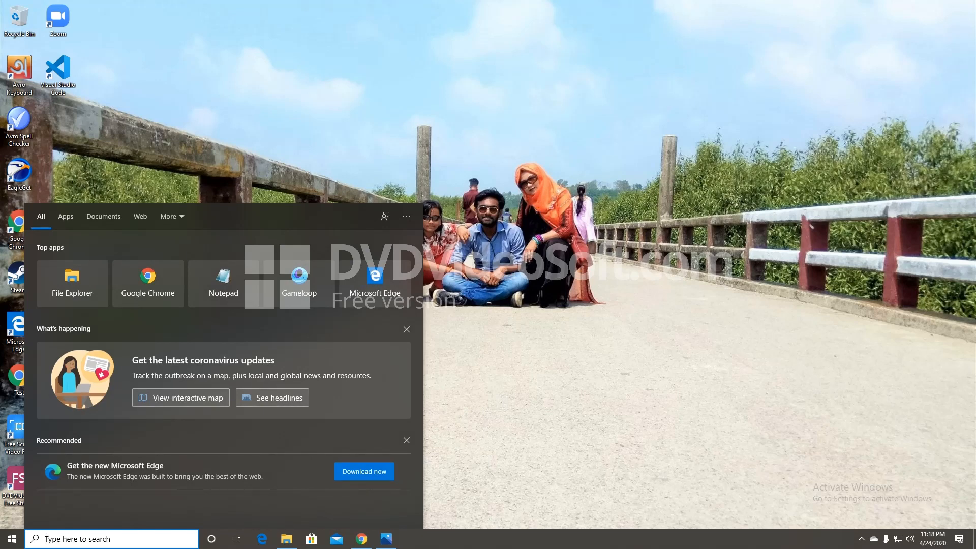
text(pyt)
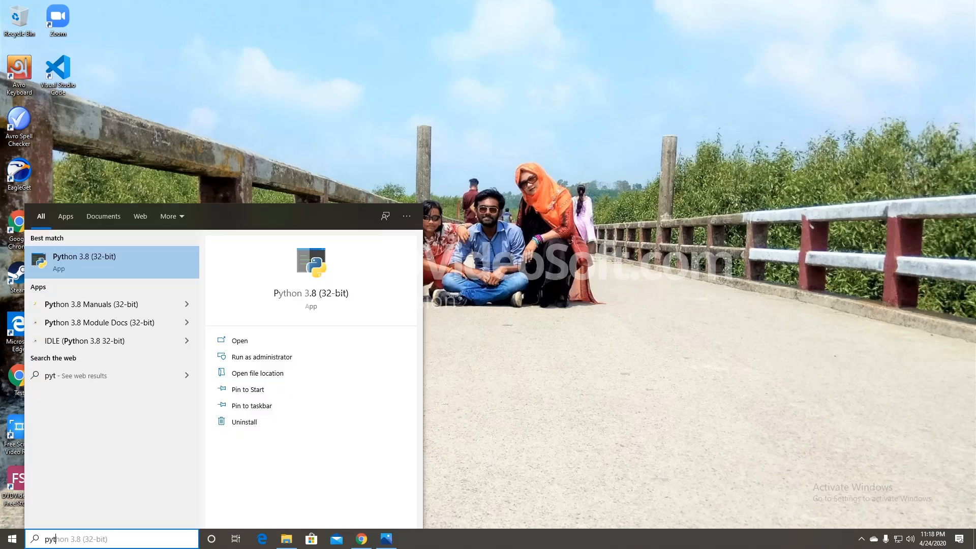
text(h)
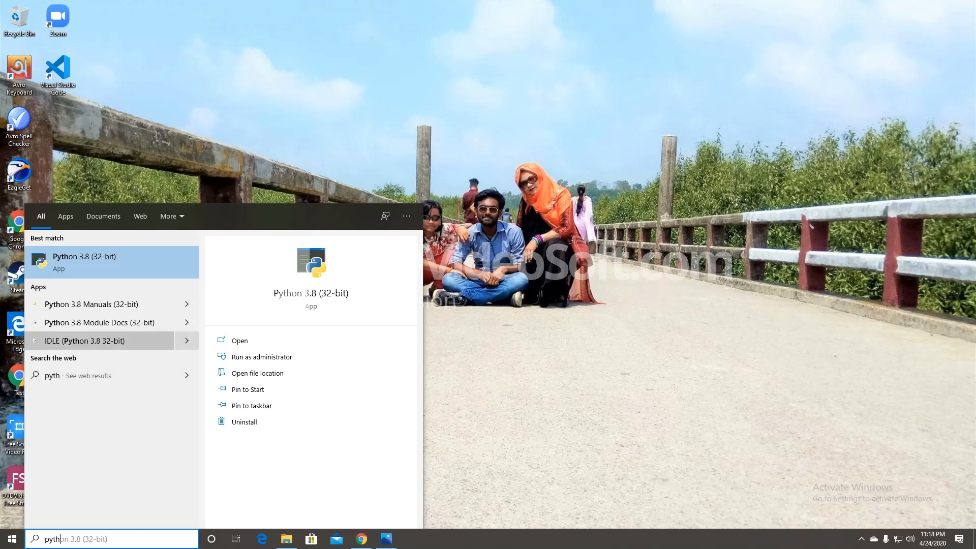
key(Return)
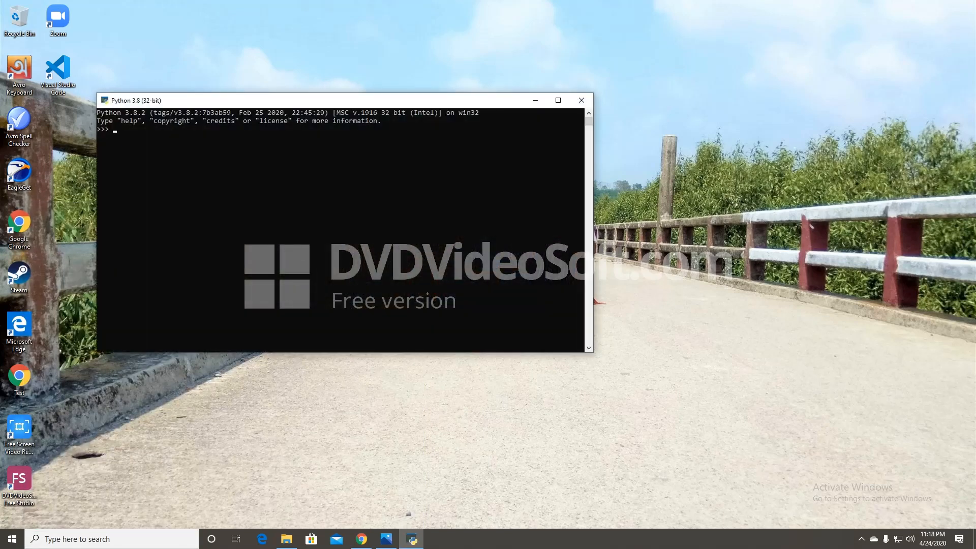
- Evaluate 4+5 to get 9, then run print("Hello World"), adding the missing quote
text(4+5)
key(Return)
text(print("Hello World))
key(Return)
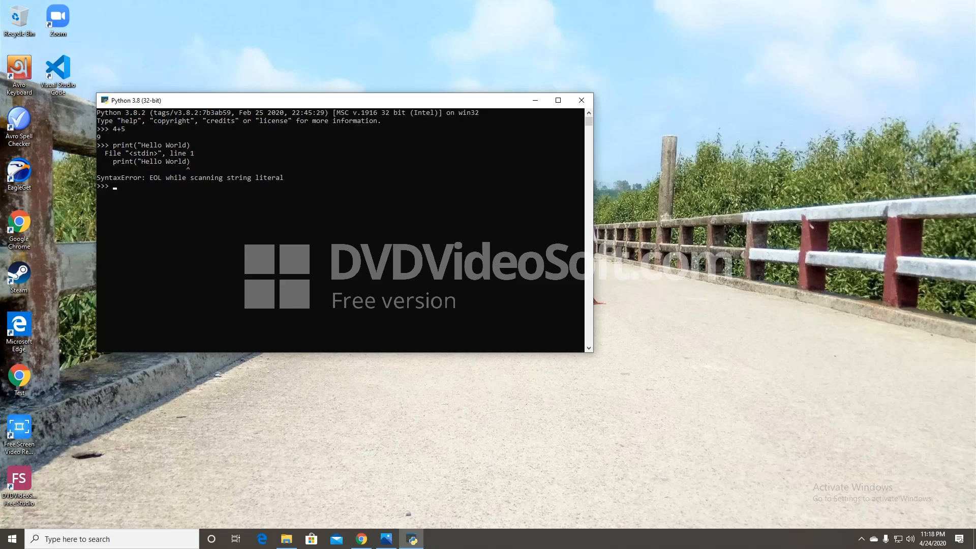
key(Up)
key(Left)
text(")
key(Return)
- Quit the Python console with Ctrl+Z and Enter
text(quit)
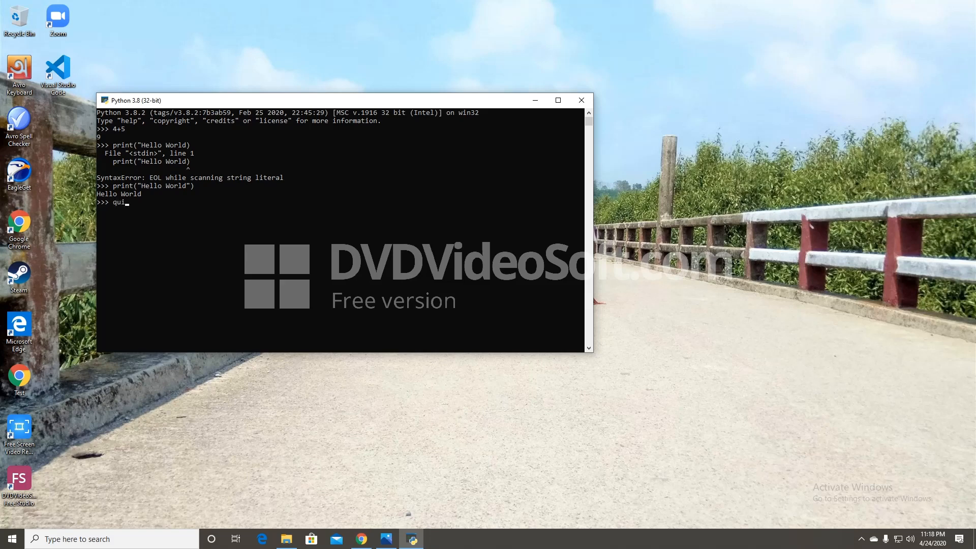
key(BackSpace)
key(BackSpace)
key(BackSpace)
key(BackSpace)
key(ctrl+z)
key(Return)
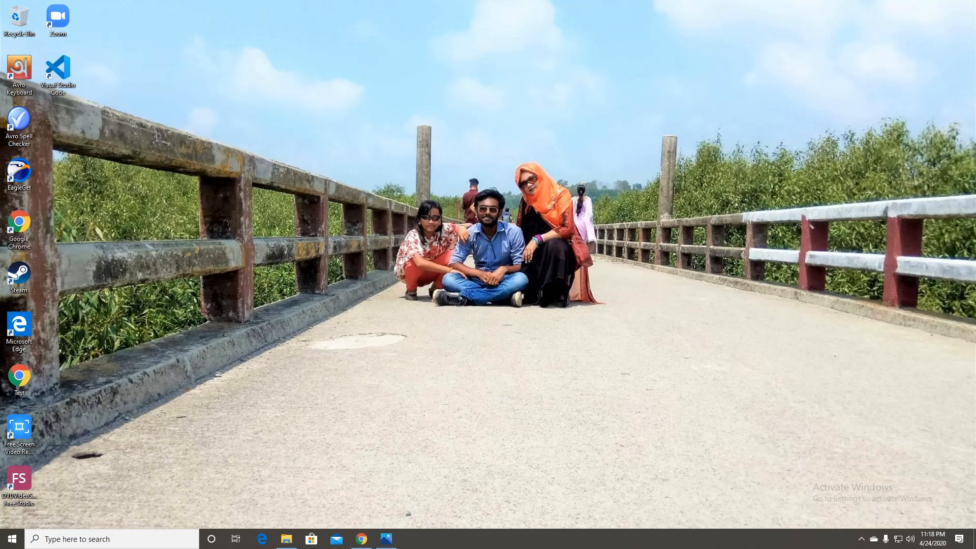
key(super+s)
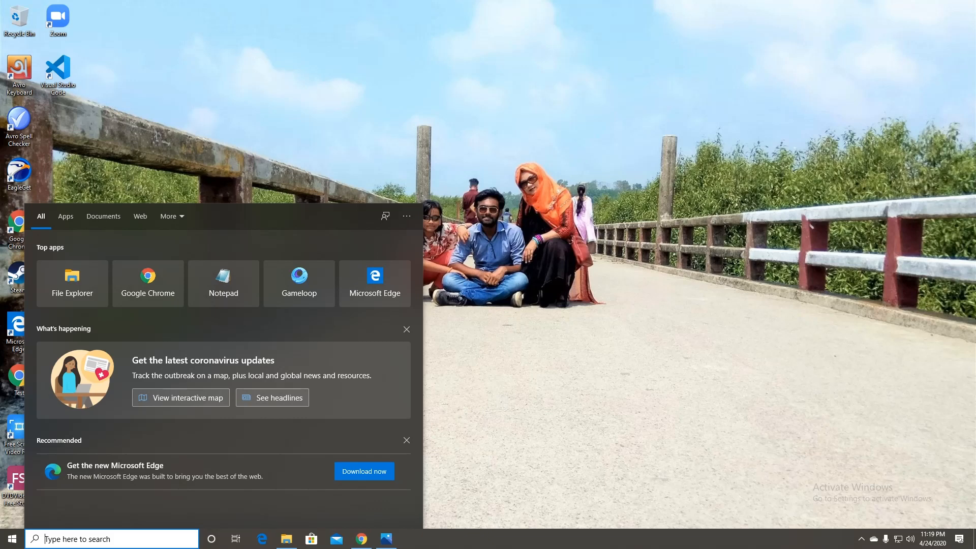
text(vis)
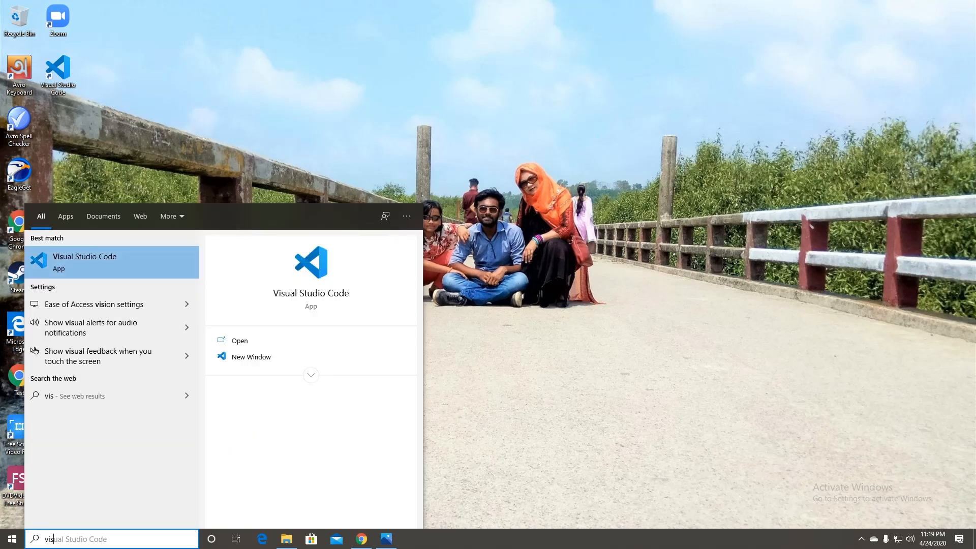
click(112, 262)
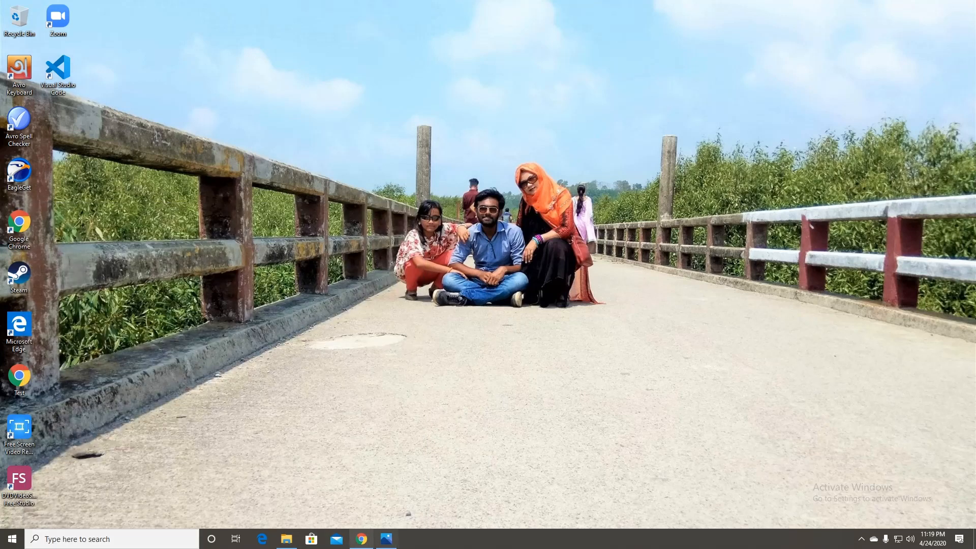
- In a new Chrome tab, go to google.com and search 'visual studio code download'
click(362, 539)
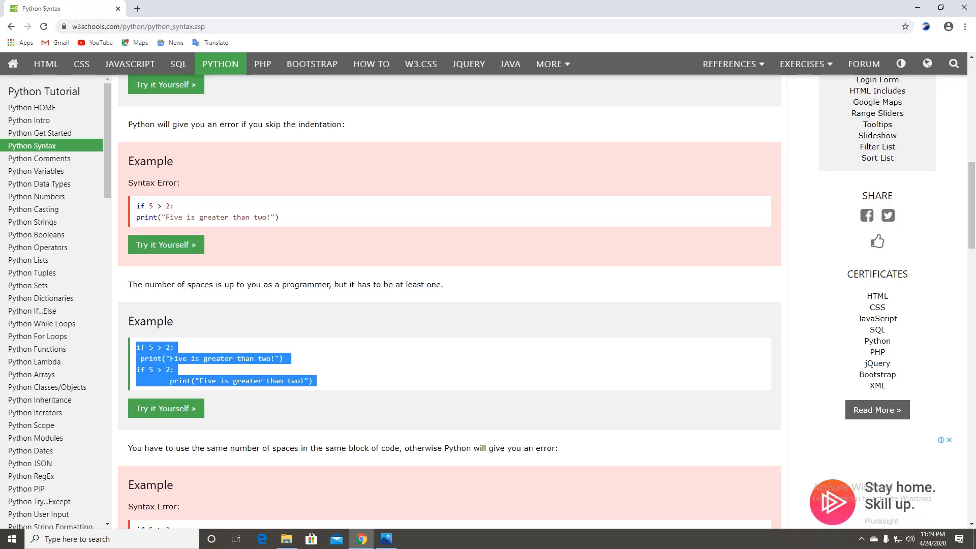
key(ctrl+t)
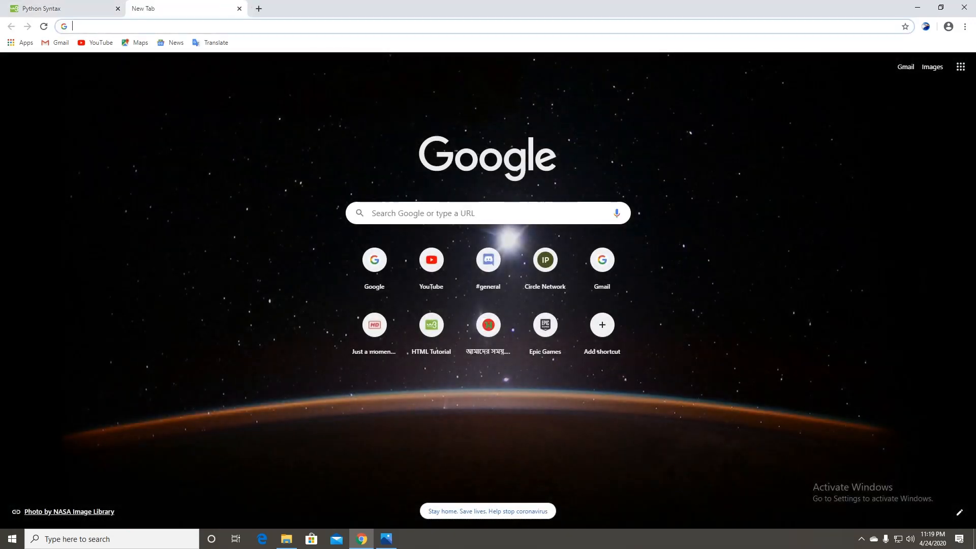
text(google.com)
key(Return)
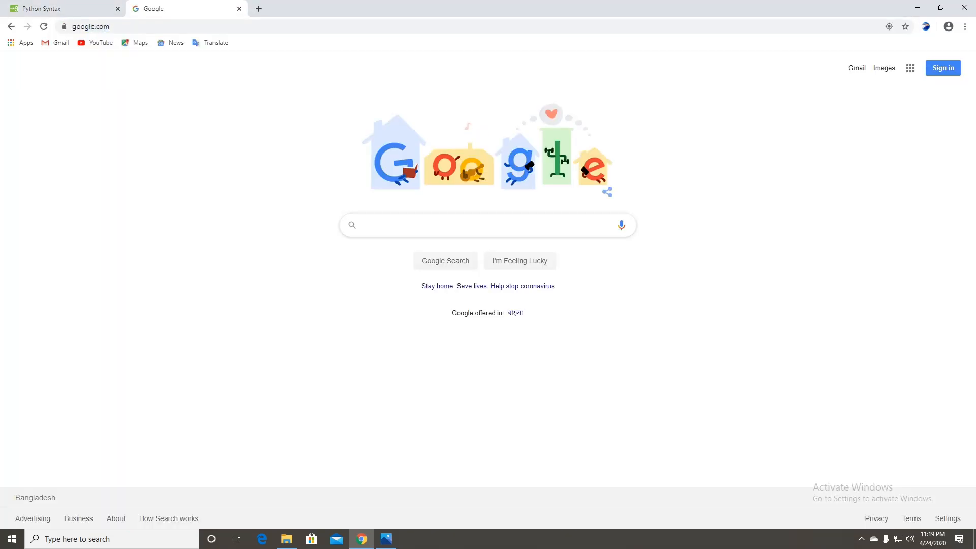
text(visual)
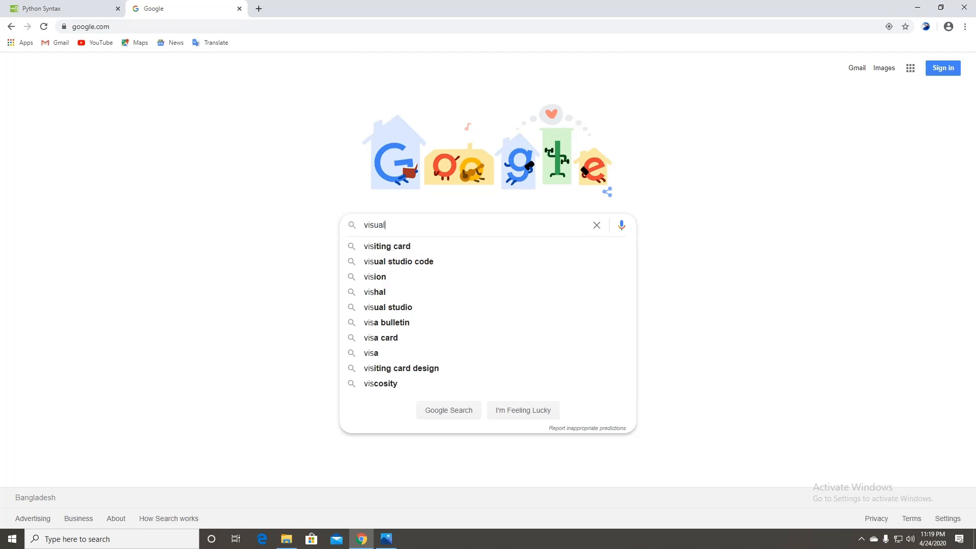
text( studio code)
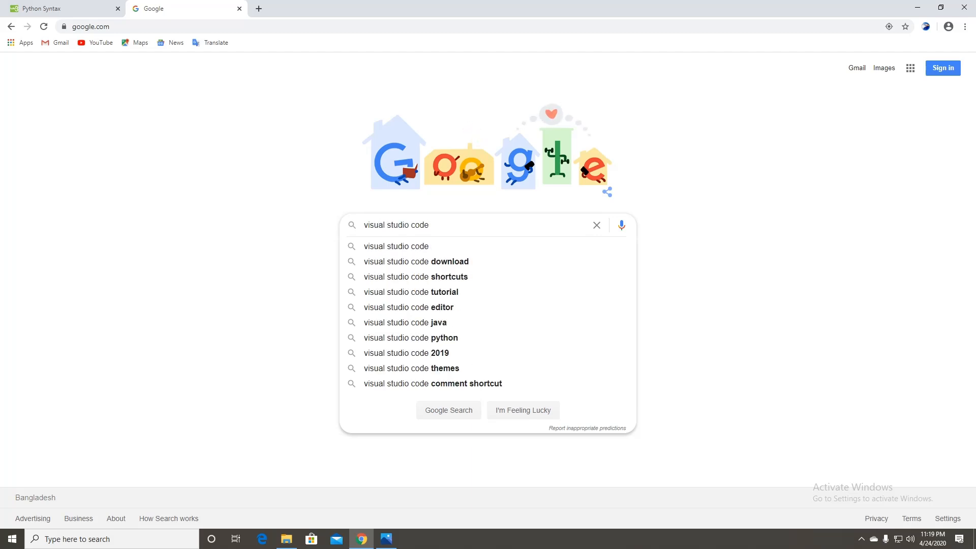
key(Down)
key(Down)
key(Return)
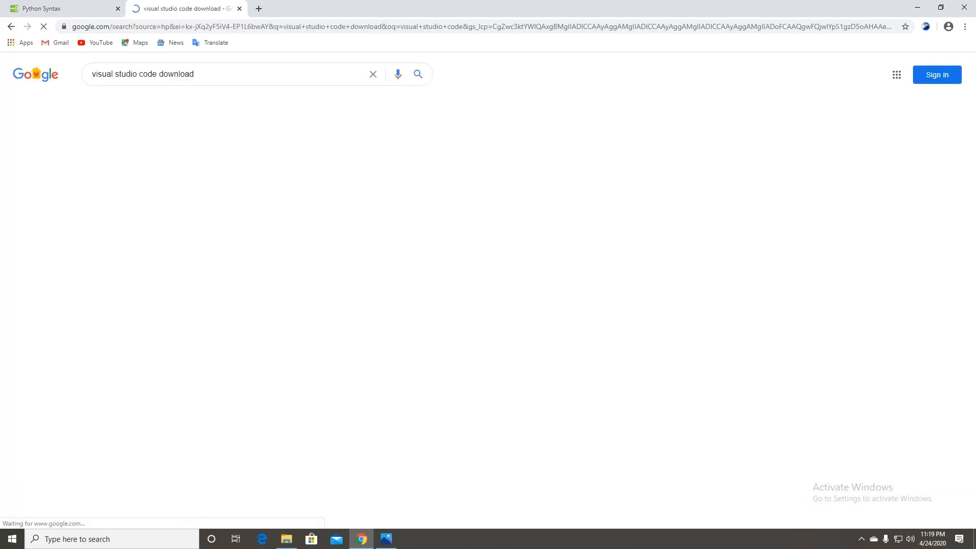
- Open the official VS Code download result, which fails to load, and go back to the results
click(211, 158)
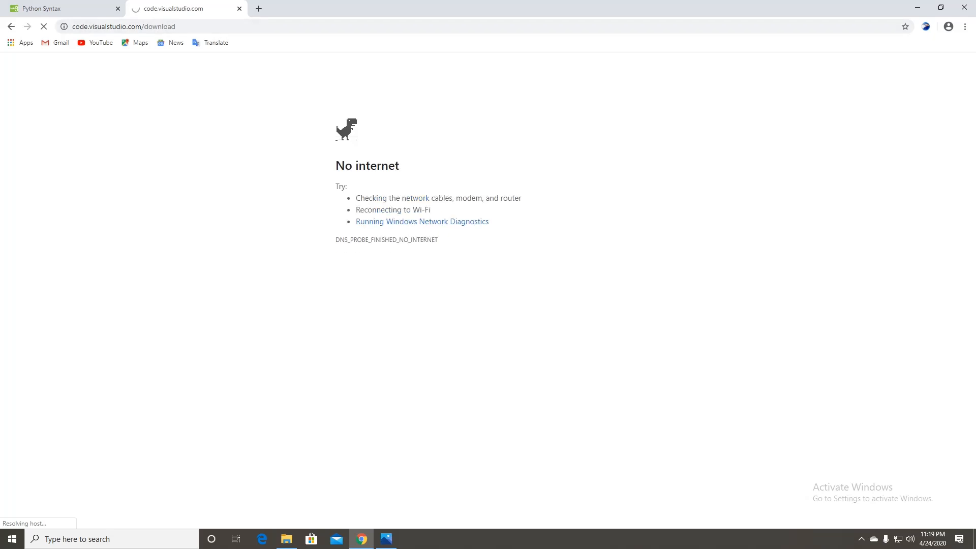
click(11, 26)
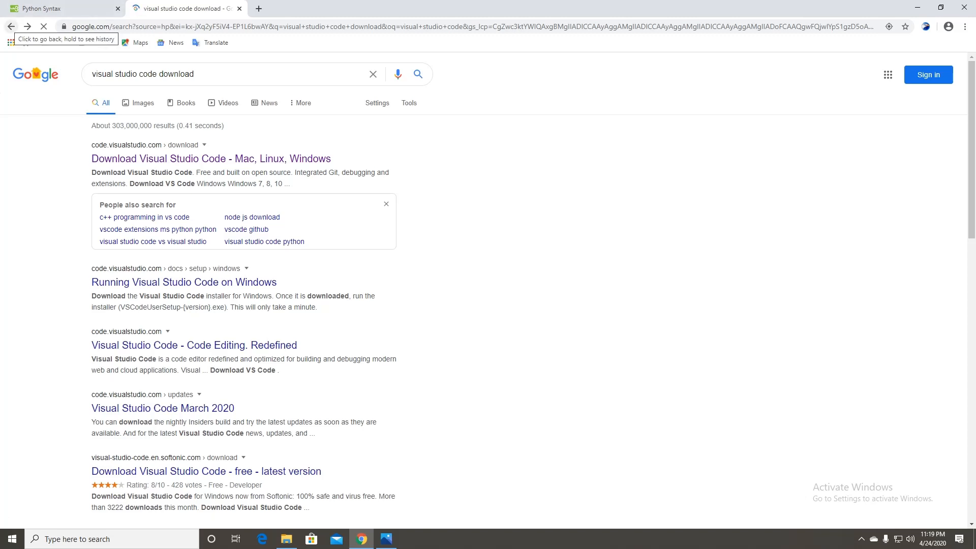
click(10, 27)
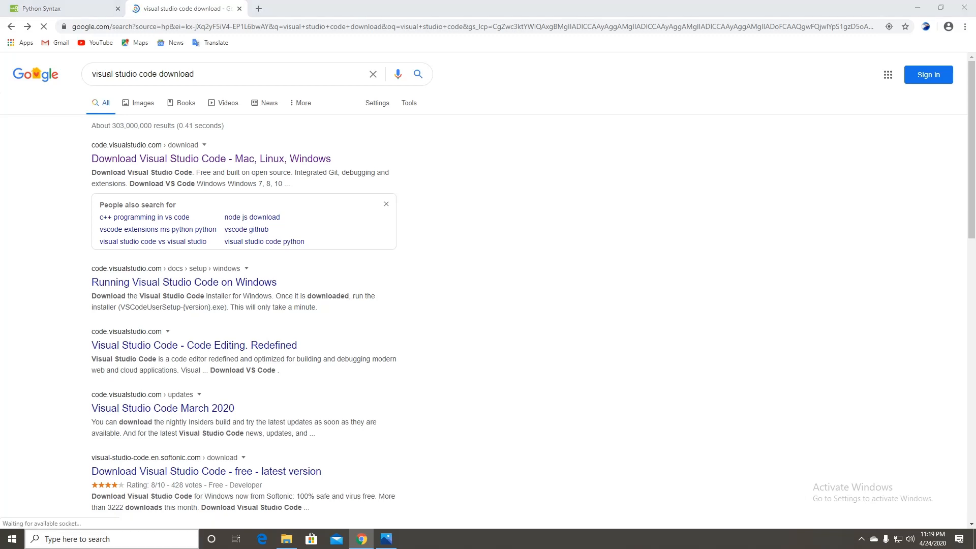
click(76, 539)
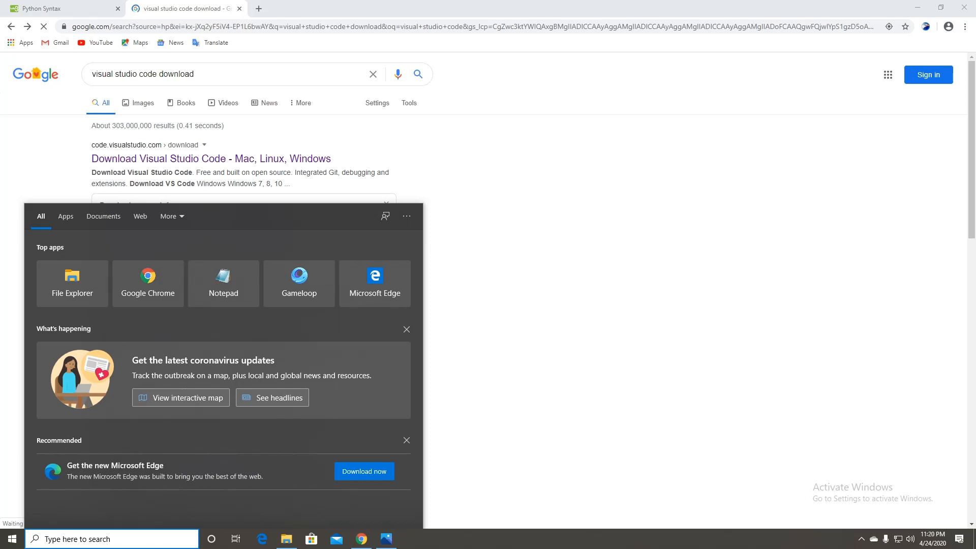
- Launch Visual Studio Code from Windows search
text(vis)
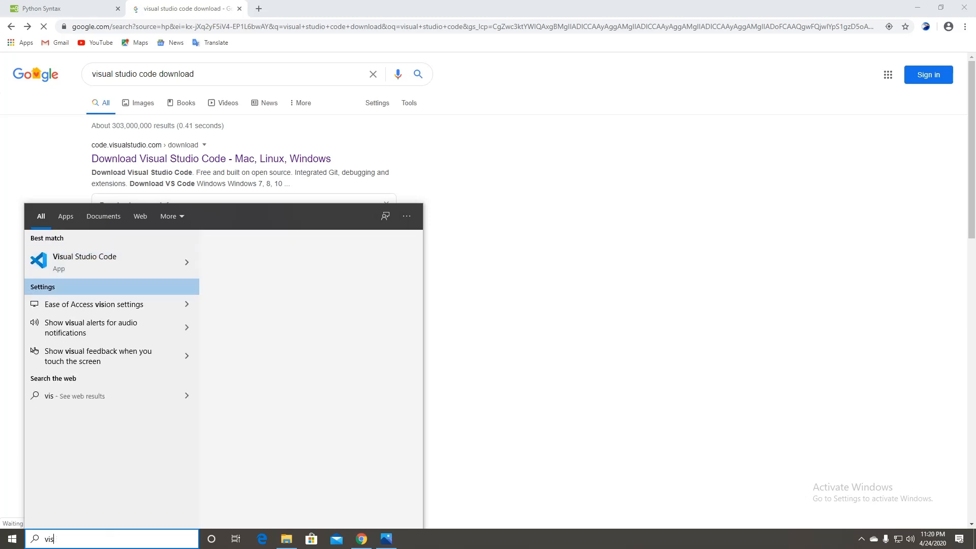
key(Up)
key(Return)
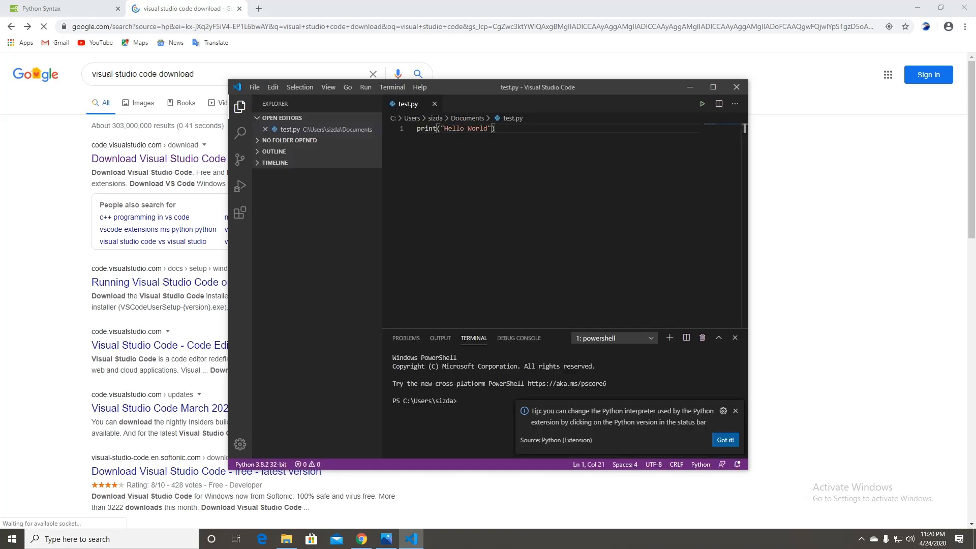
- Close test.py, create a new untitled file, and type print("Hello World")
click(435, 103)
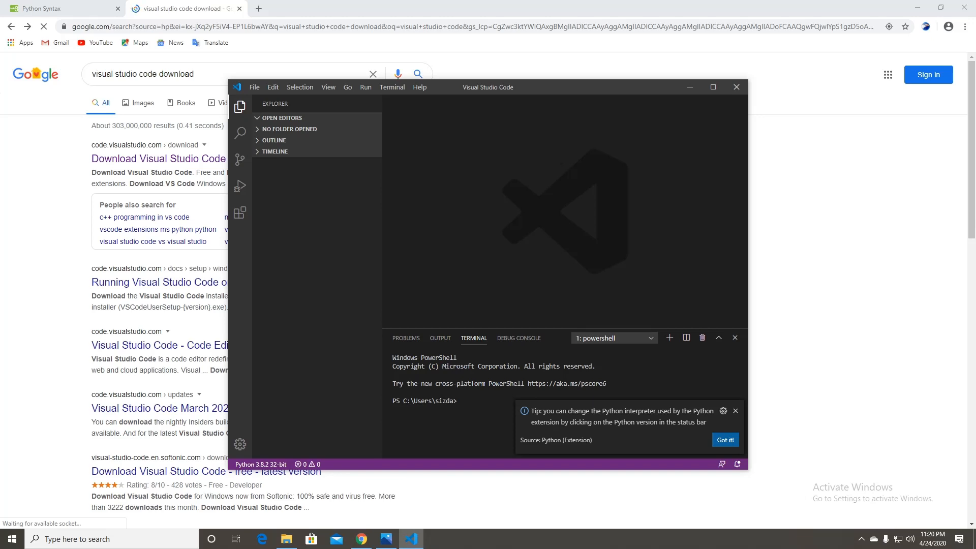
click(254, 87)
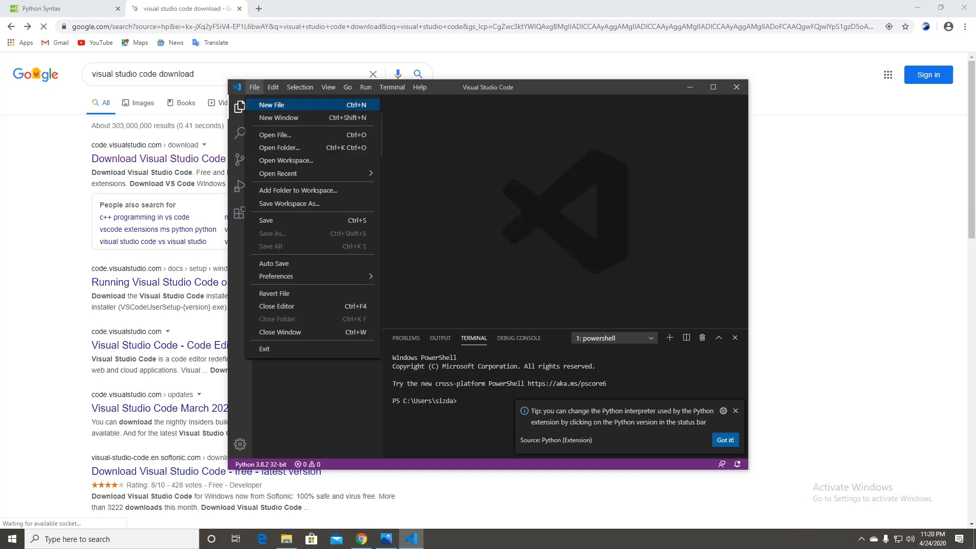
key(Return)
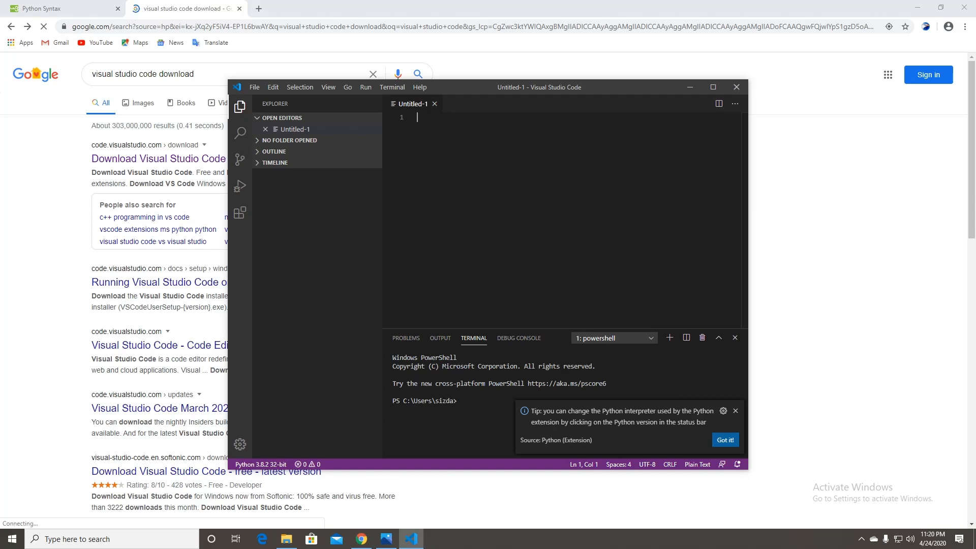
text(pr)
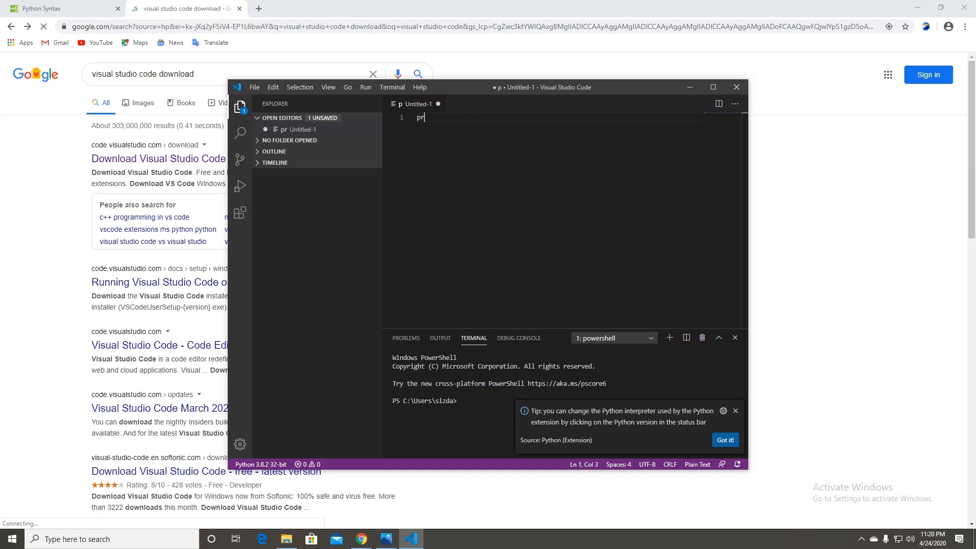
text(int(")
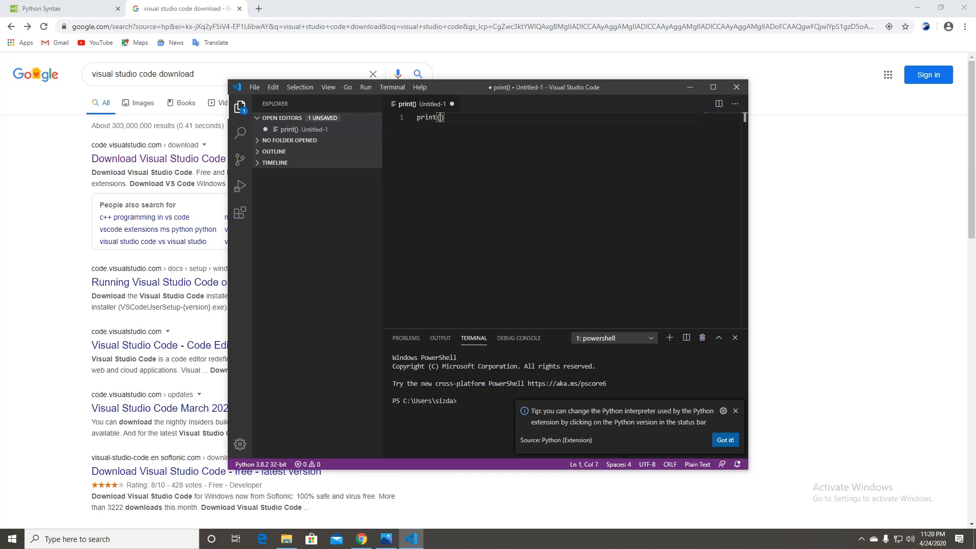
text(Hello)
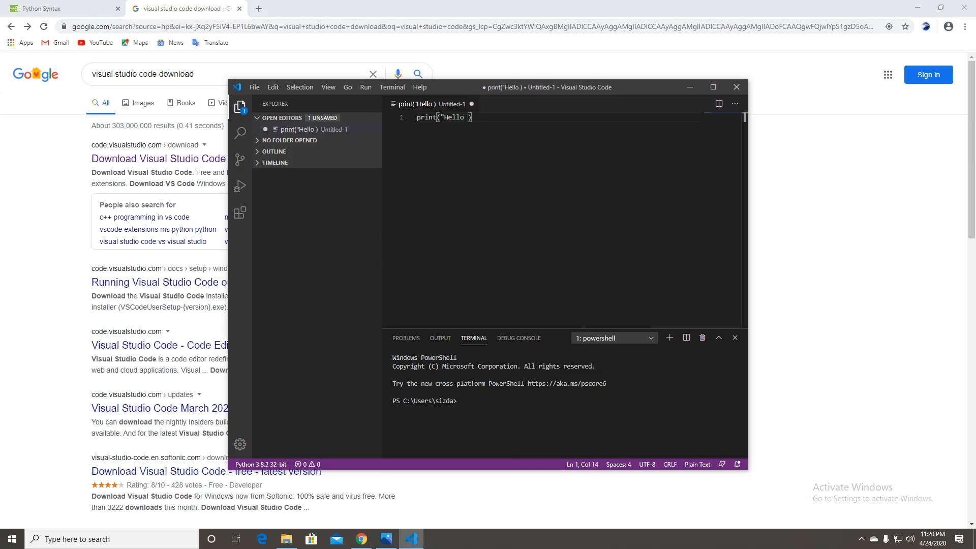
text( World)
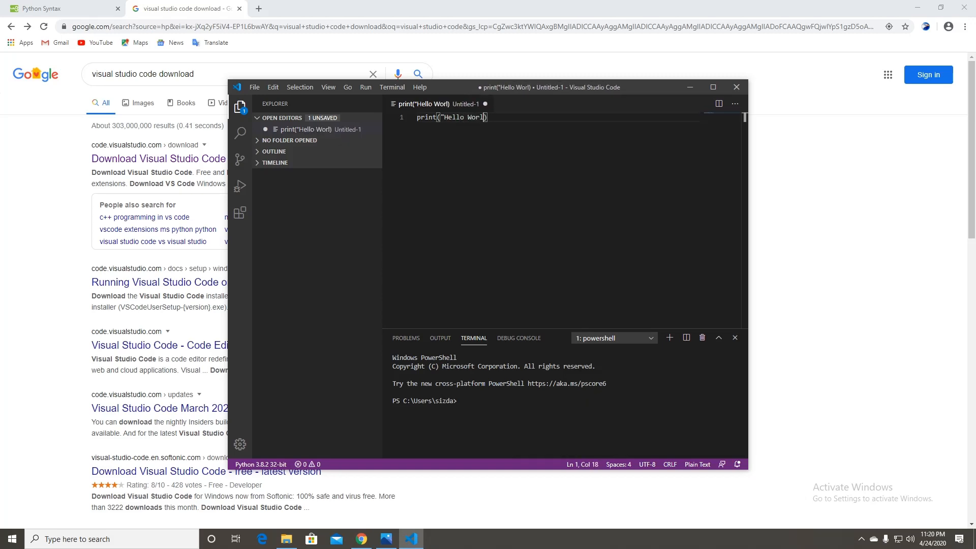
text(")
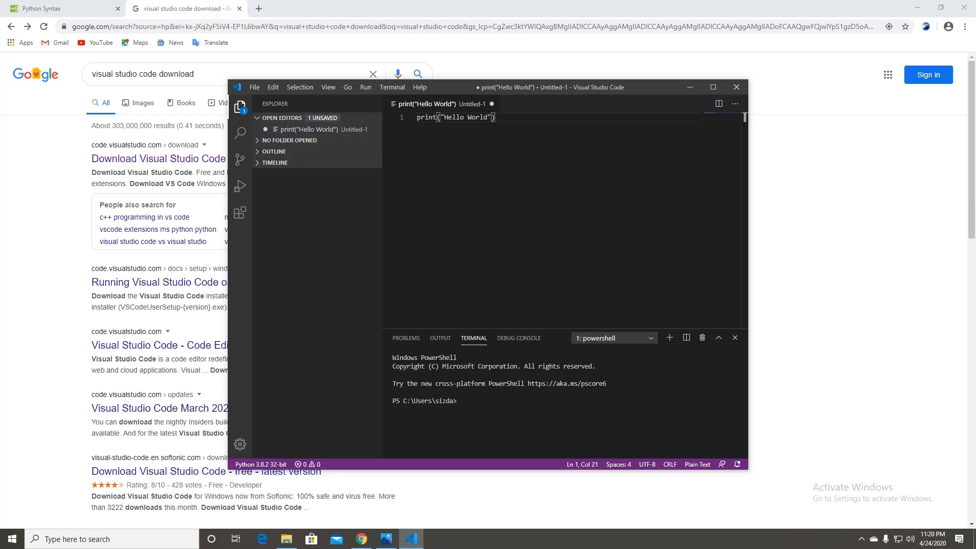
key(alt+f)
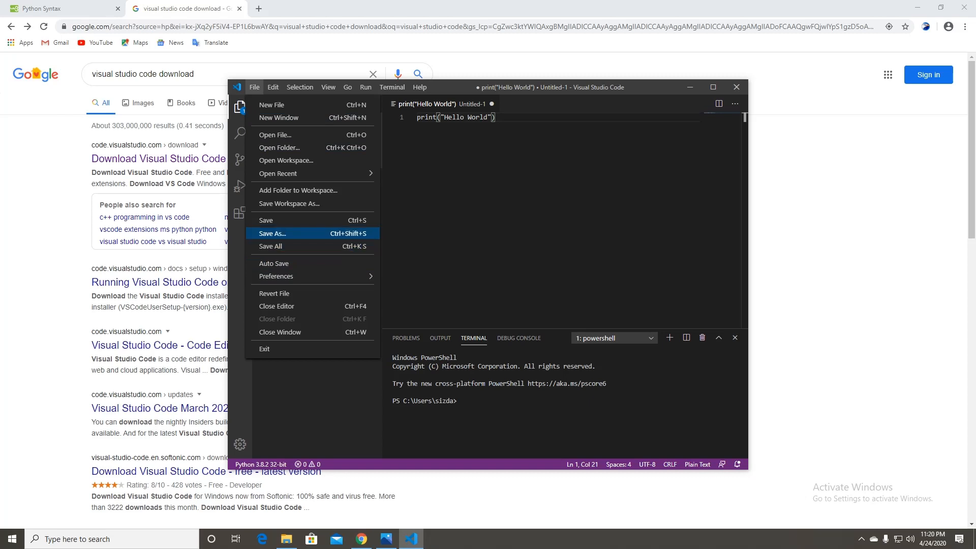
- Save the script via Save As with file type Python under the name test1
key(Return)
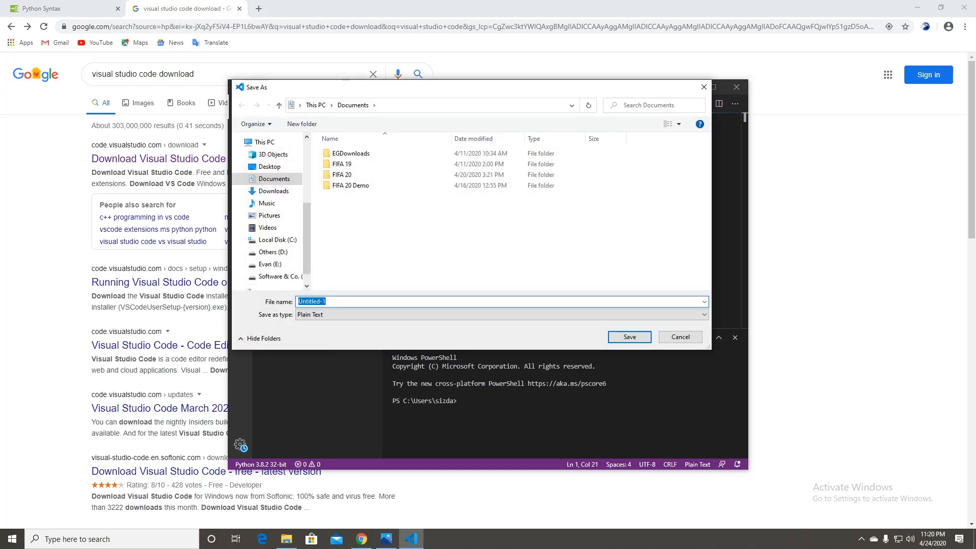
click(503, 315)
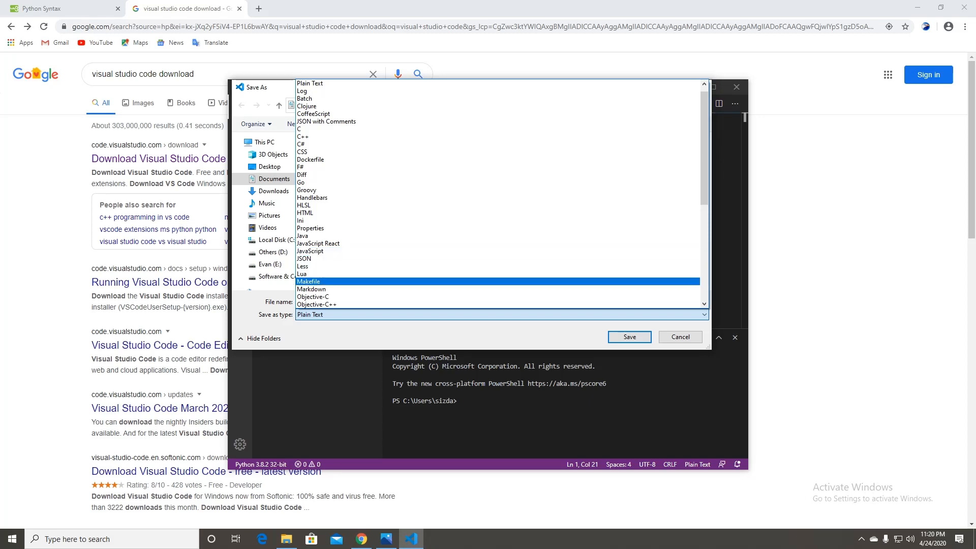
key(p)
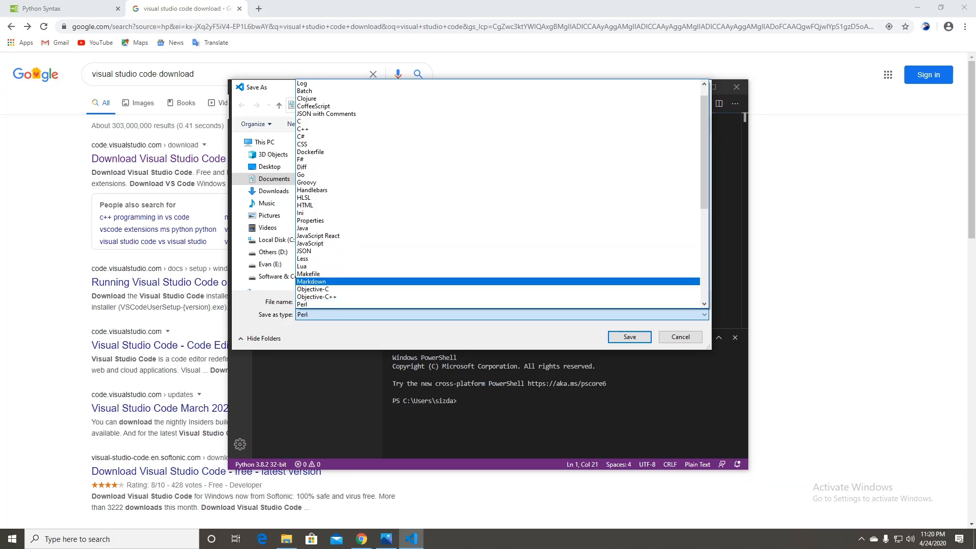
scroll(498, 193, down, 3)
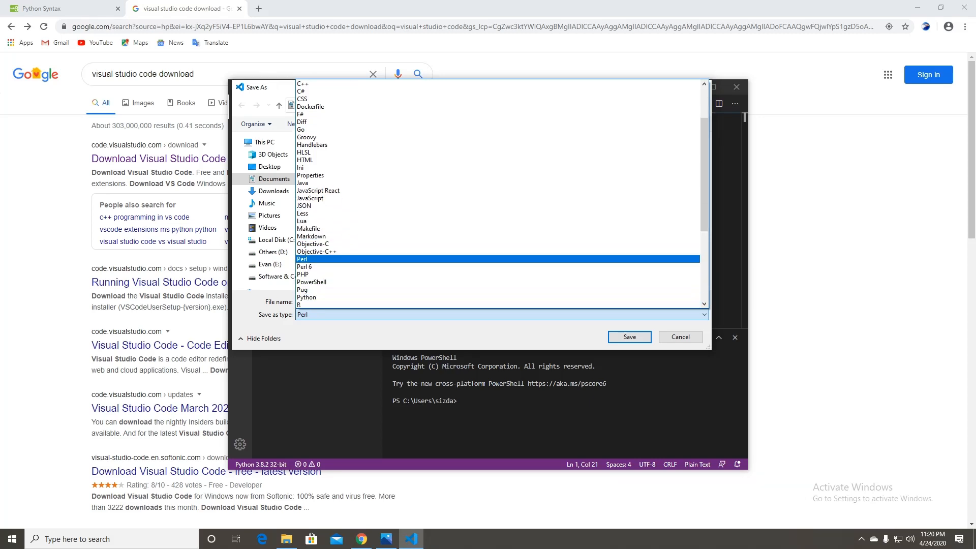
click(498, 273)
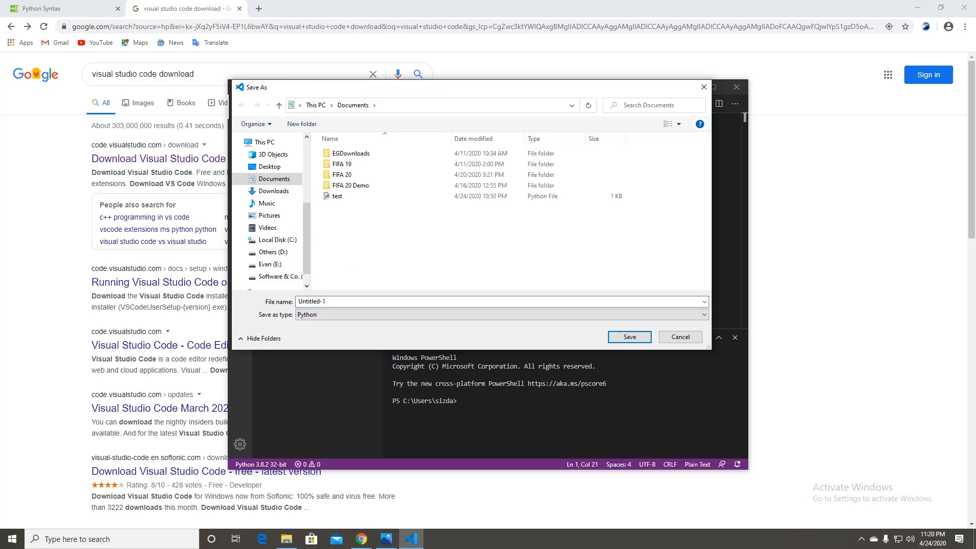
click(312, 301)
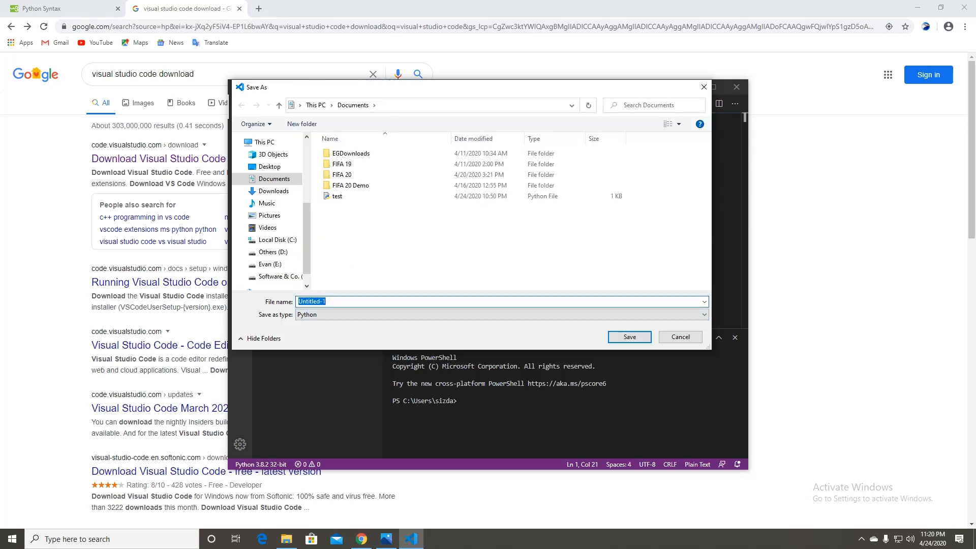
text(test1)
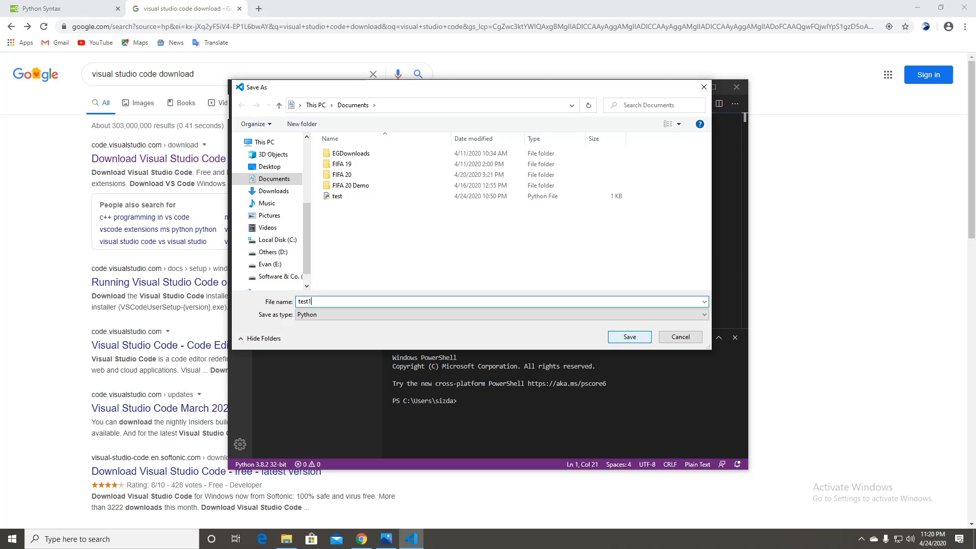
click(630, 338)
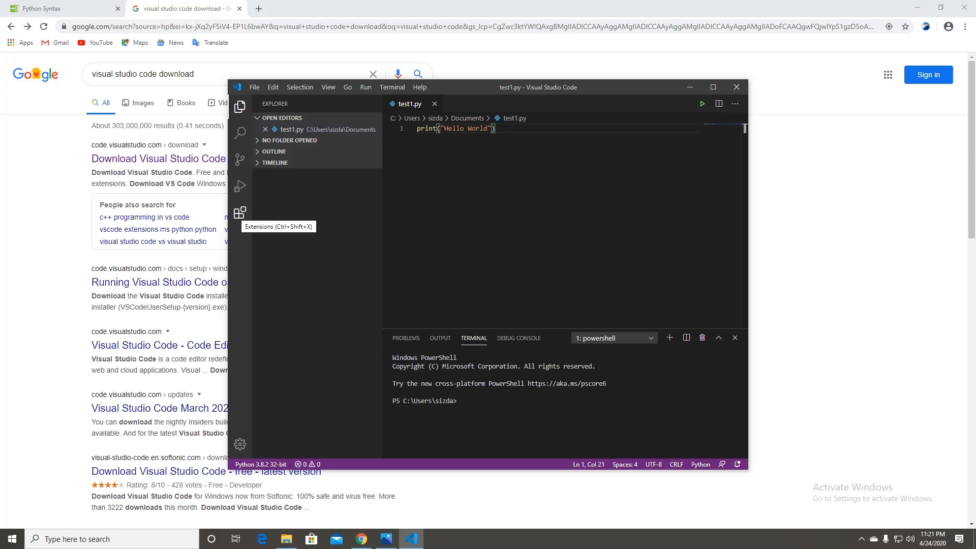
click(240, 213)
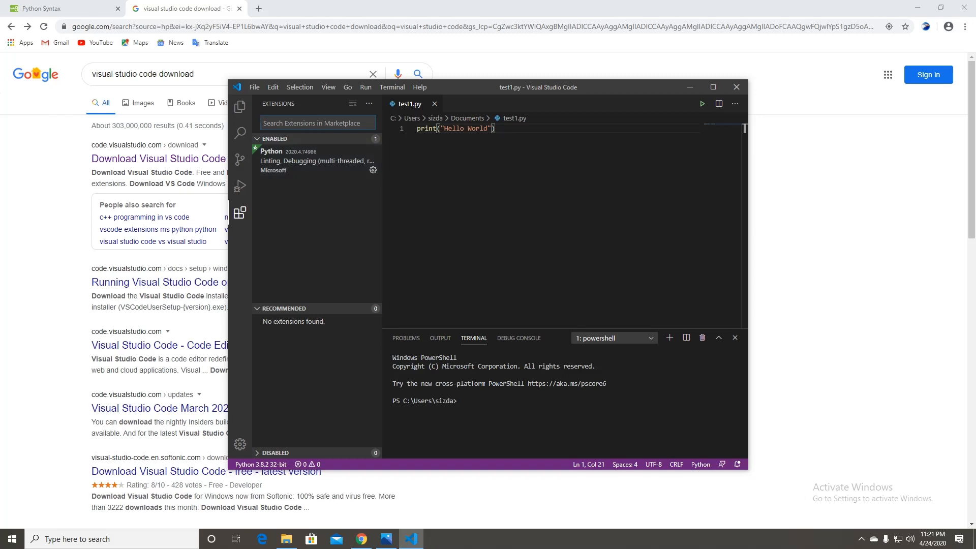
drag(382, 178, 596, 178)
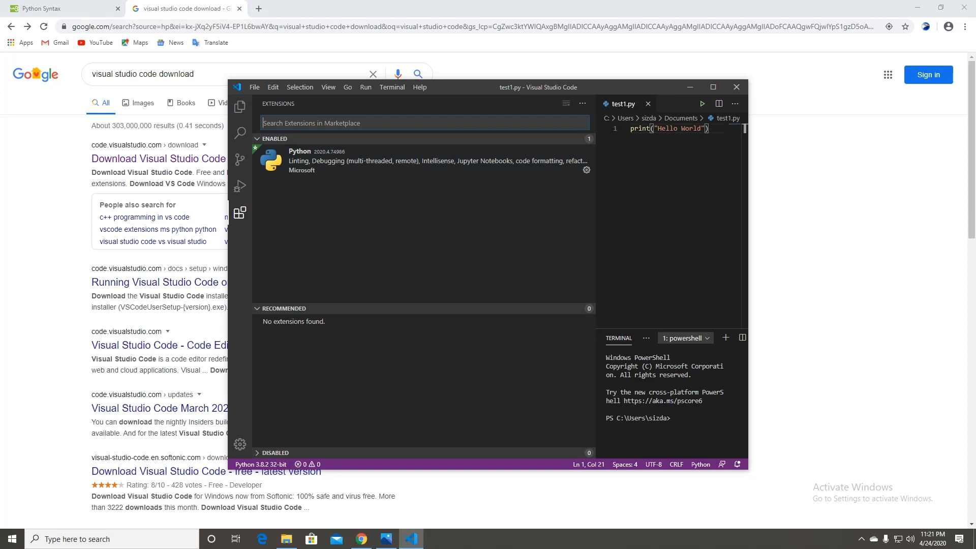
click(424, 229)
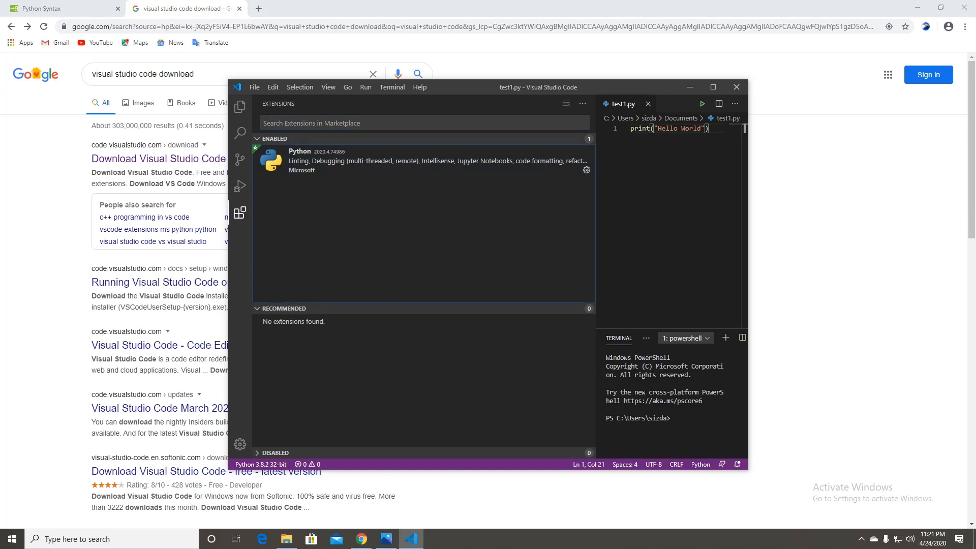
drag(596, 178, 346, 178)
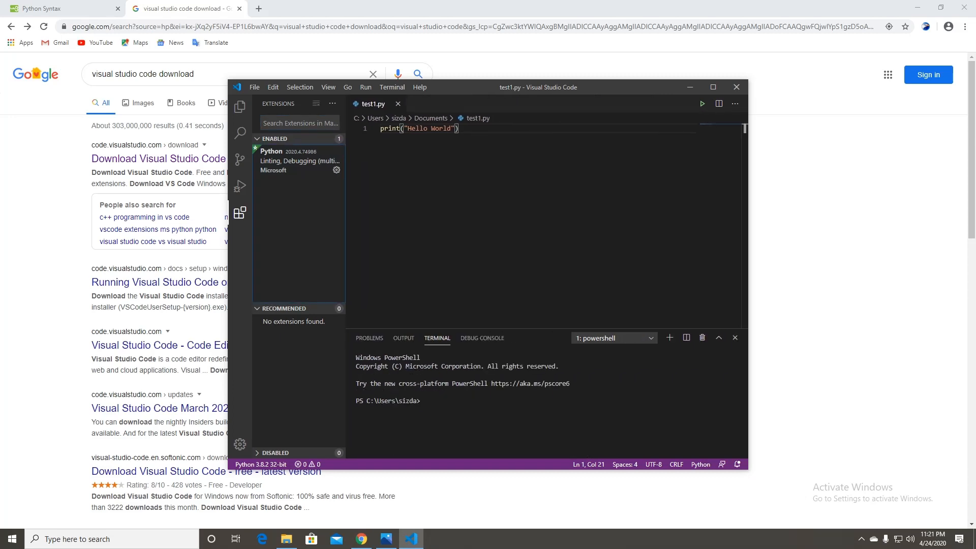
click(300, 123)
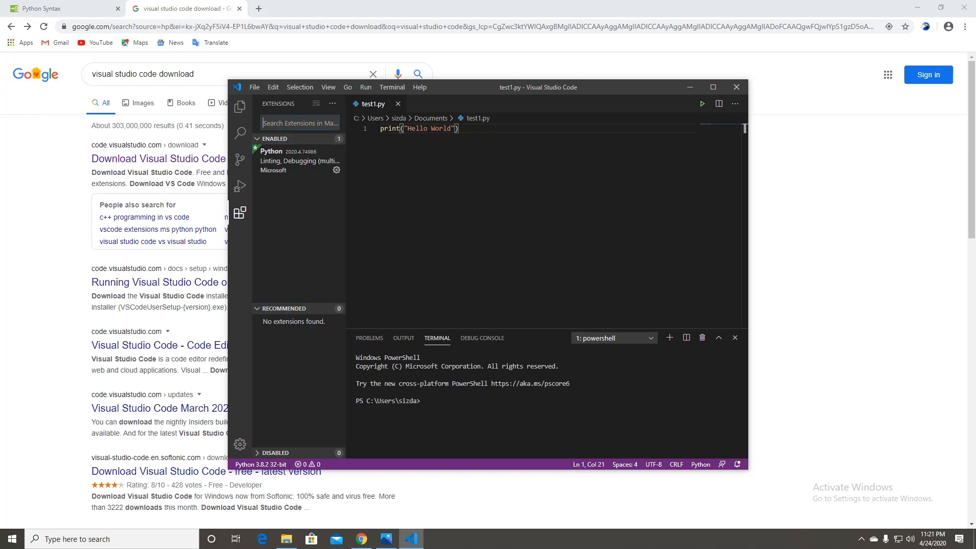
text(pyt)
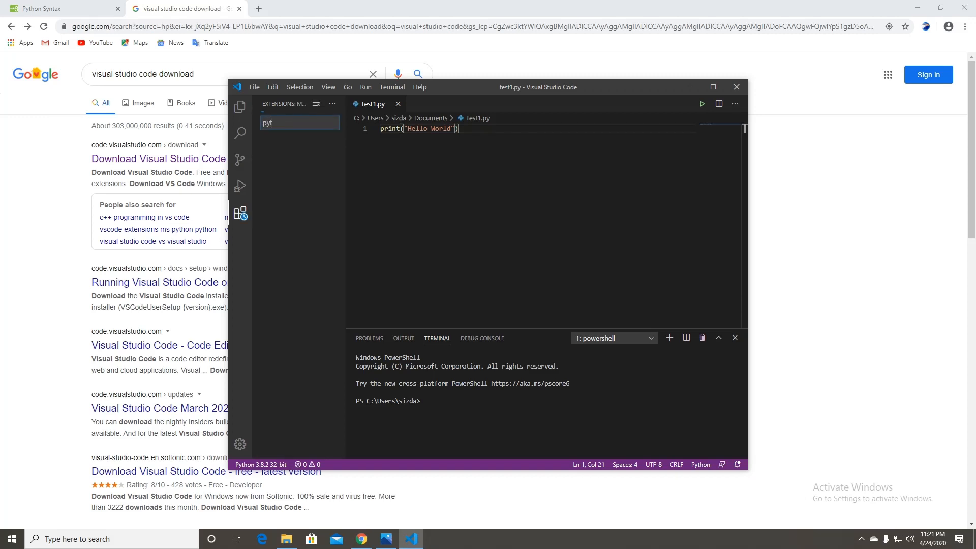
text(hon)
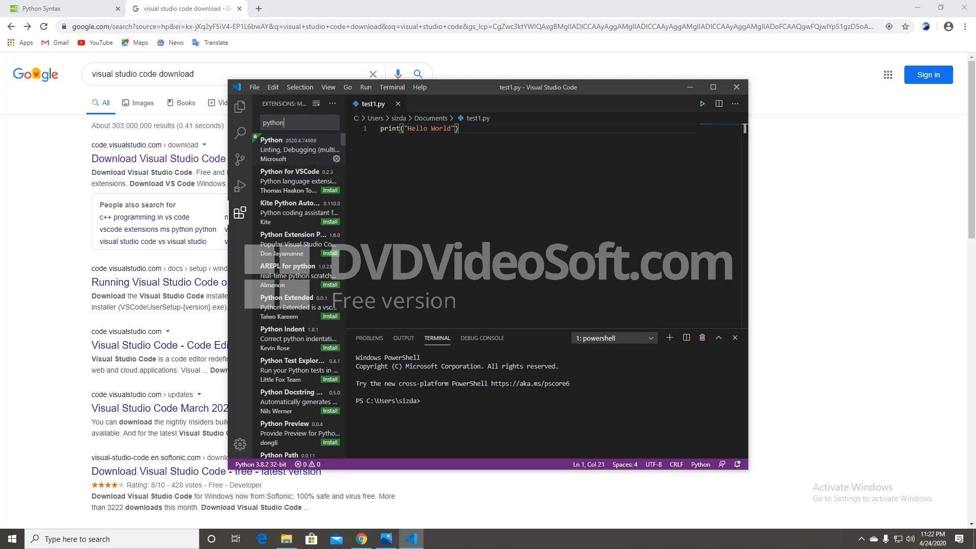
click(315, 153)
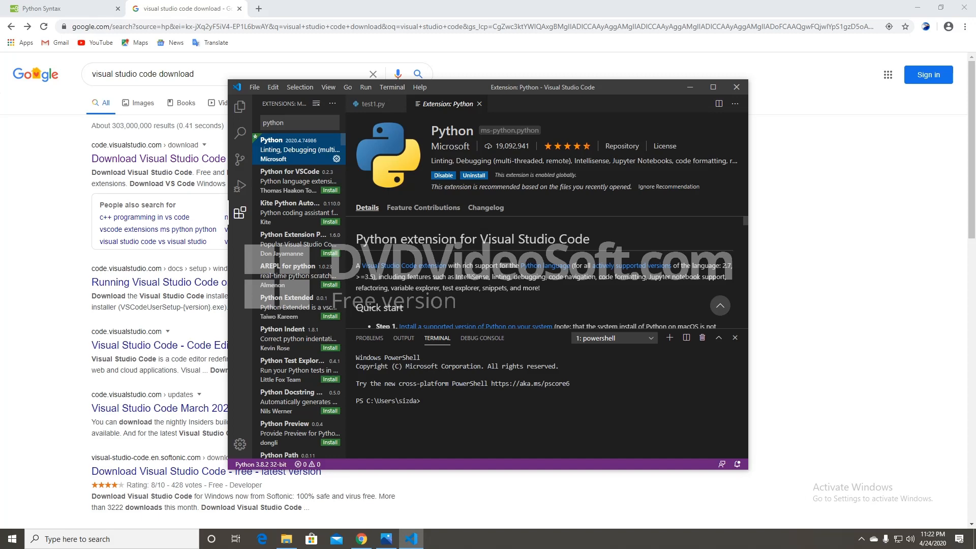
click(240, 107)
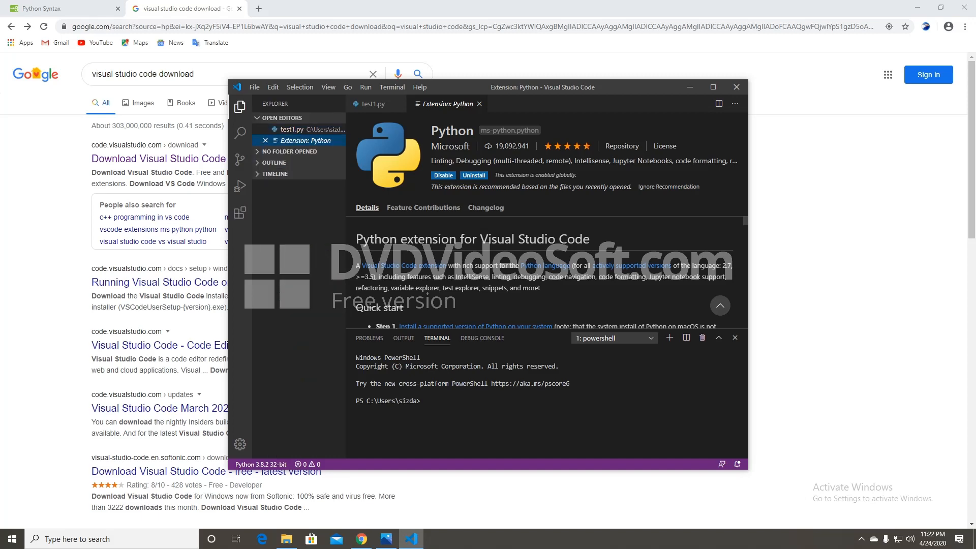
key(ctrl+w)
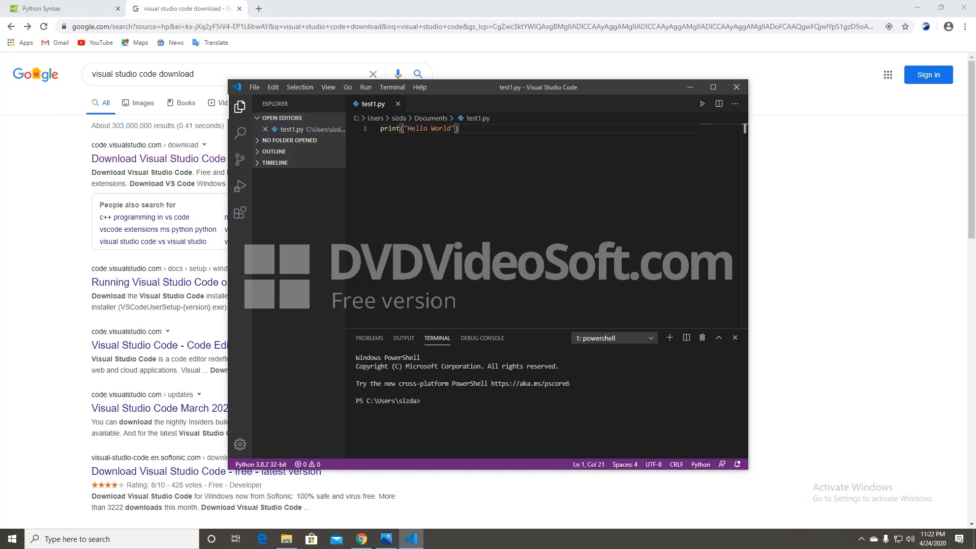
- Run test1.py and highlight the 'Hello World' output in the terminal, then clear the selection
click(703, 104)
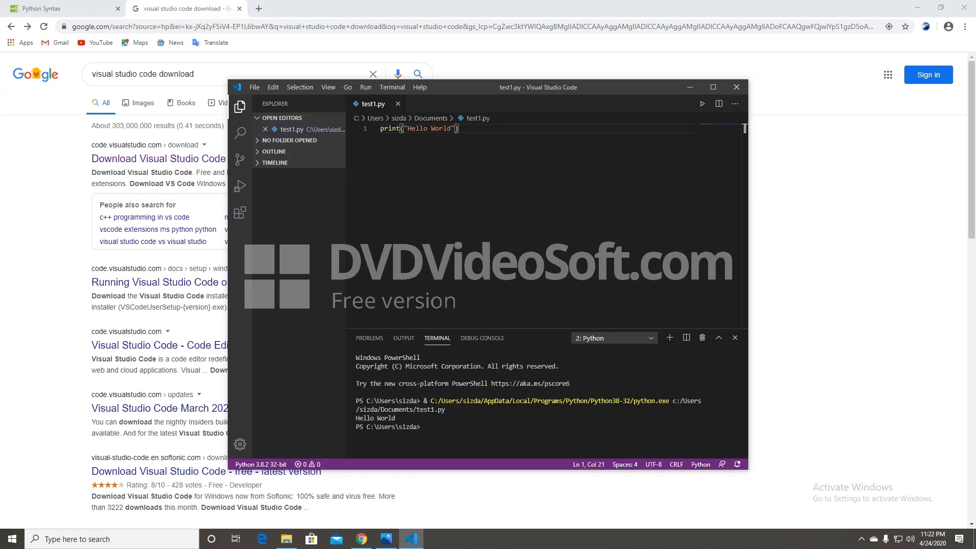
drag(402, 418, 356, 418)
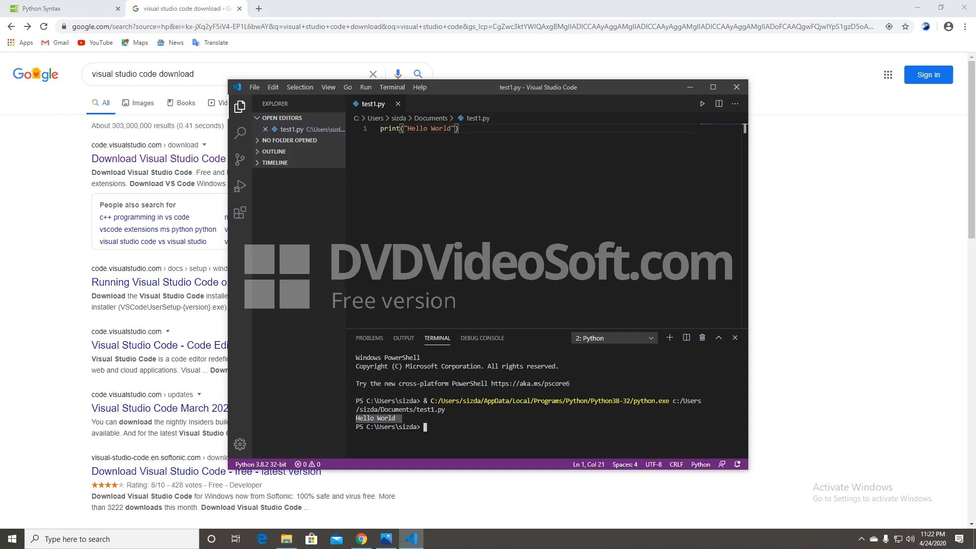
key(ctrl+c)
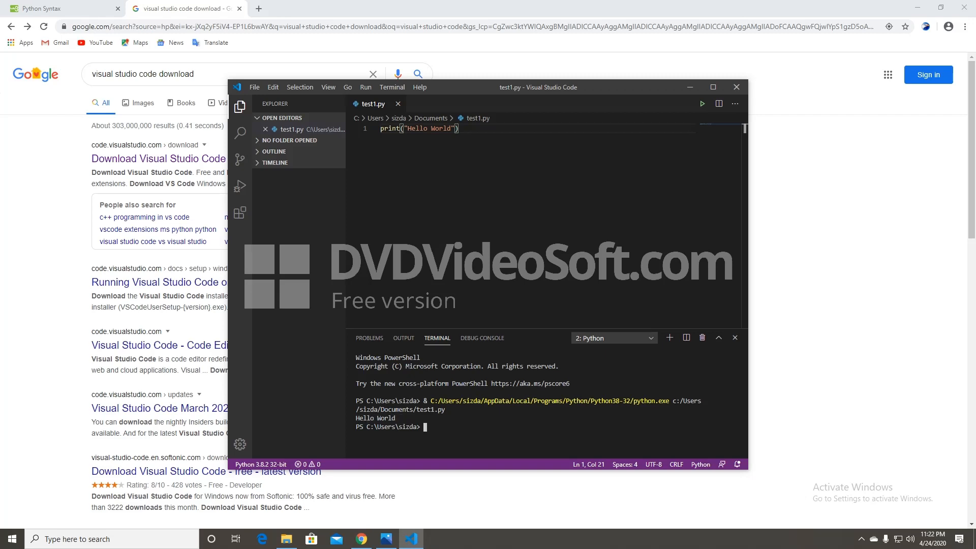